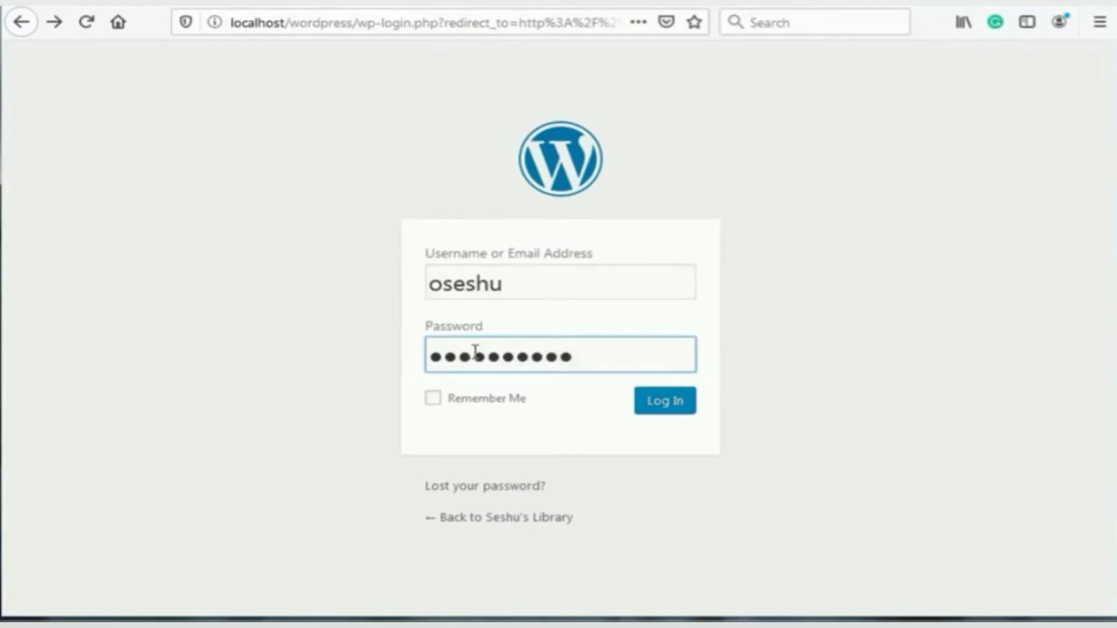
Log in to the WordPress admin without saving the login in the browser, and open the menu management page.
{"action": "left_click", "coordinate": [670, 407]}
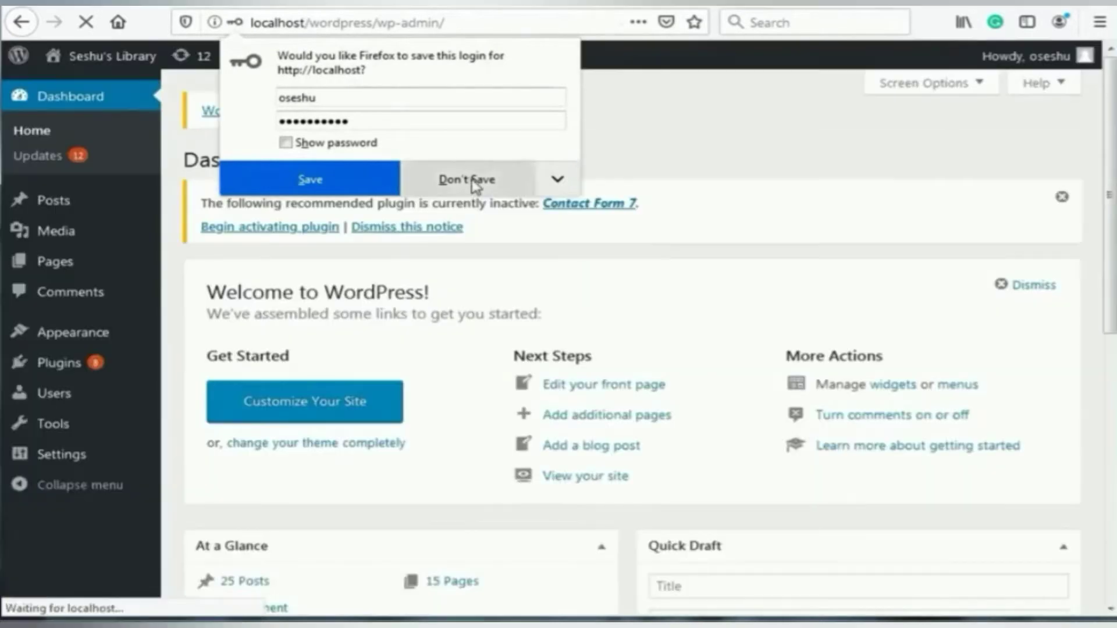
{"action": "left_click", "coordinate": [473, 181]}
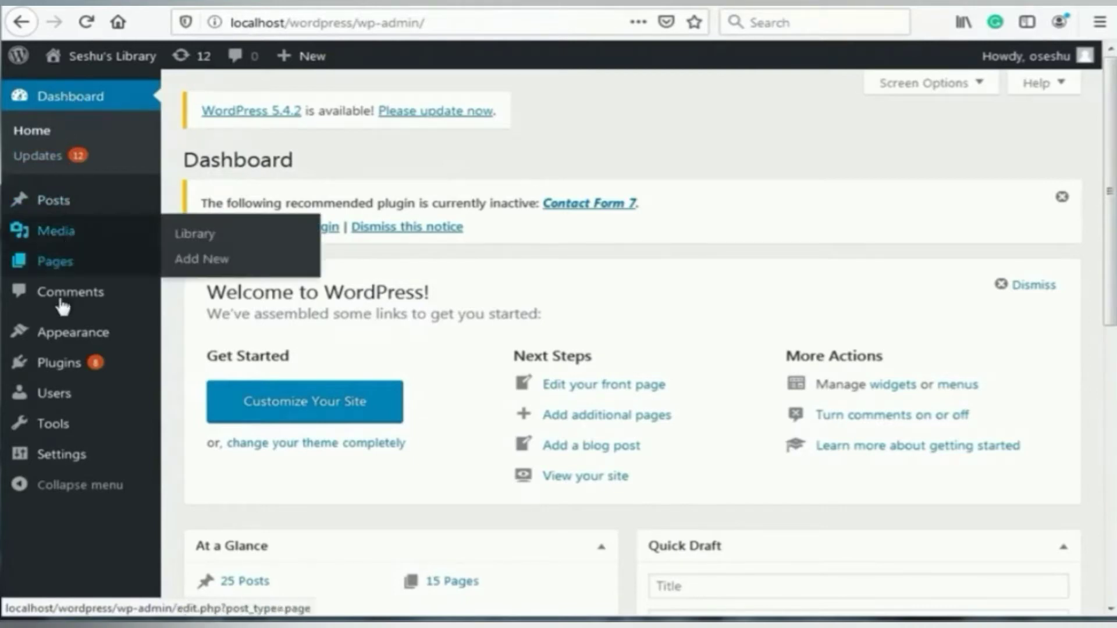
{"action": "mouse_move", "coordinate": [61, 338]}
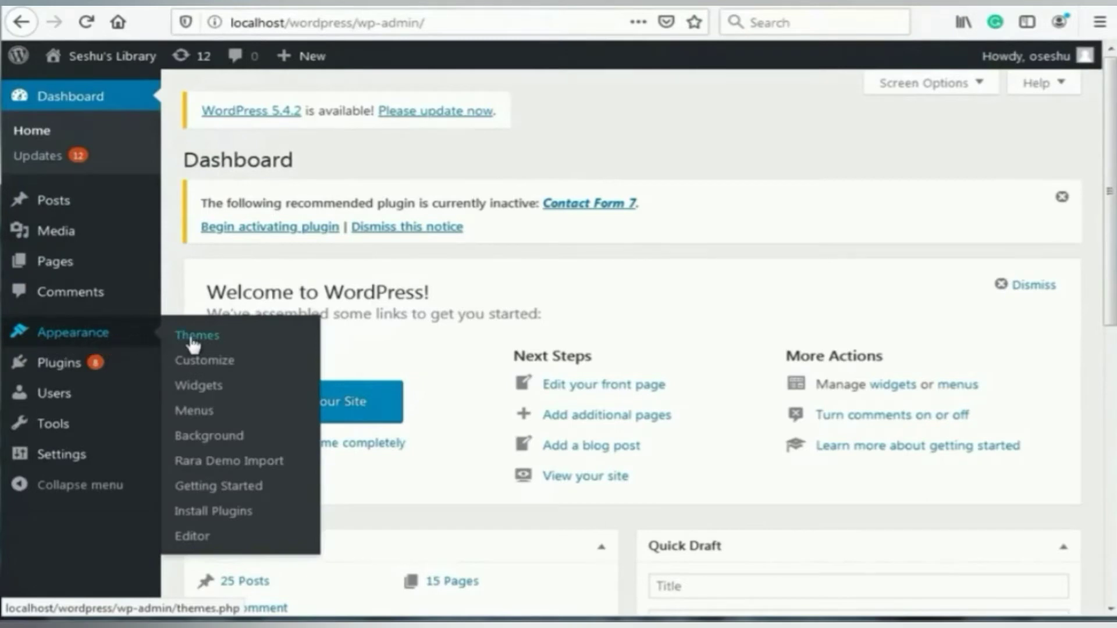
{"action": "left_click", "coordinate": [200, 418]}
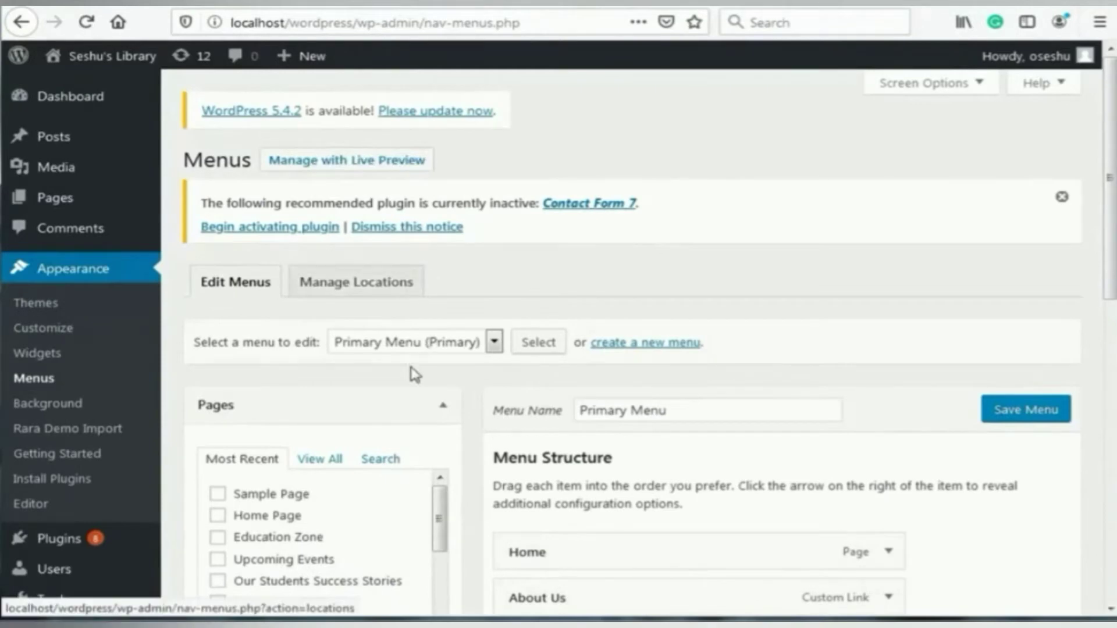
Examine the items of the primary menu and check which existing menus can be chosen for editing.
{"action": "scroll", "coordinate": [384, 314], "scroll_direction": "down", "scroll_amount": 3}
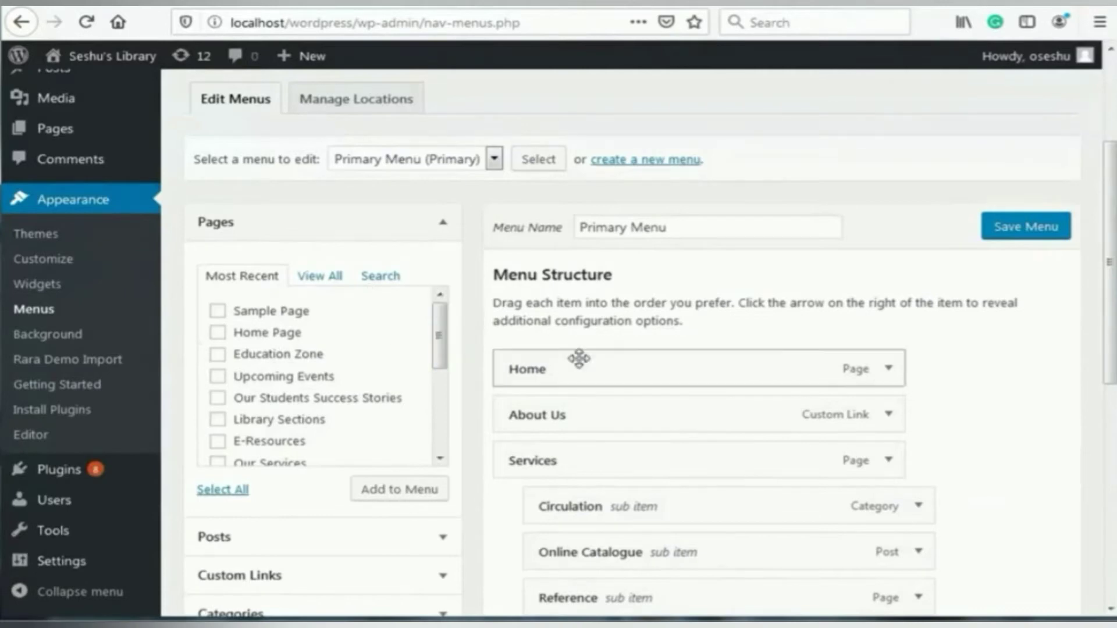
{"action": "scroll", "coordinate": [424, 221], "scroll_direction": "up", "scroll_amount": 3}
{"action": "scroll", "coordinate": [423, 223], "scroll_direction": "up", "scroll_amount": 1}
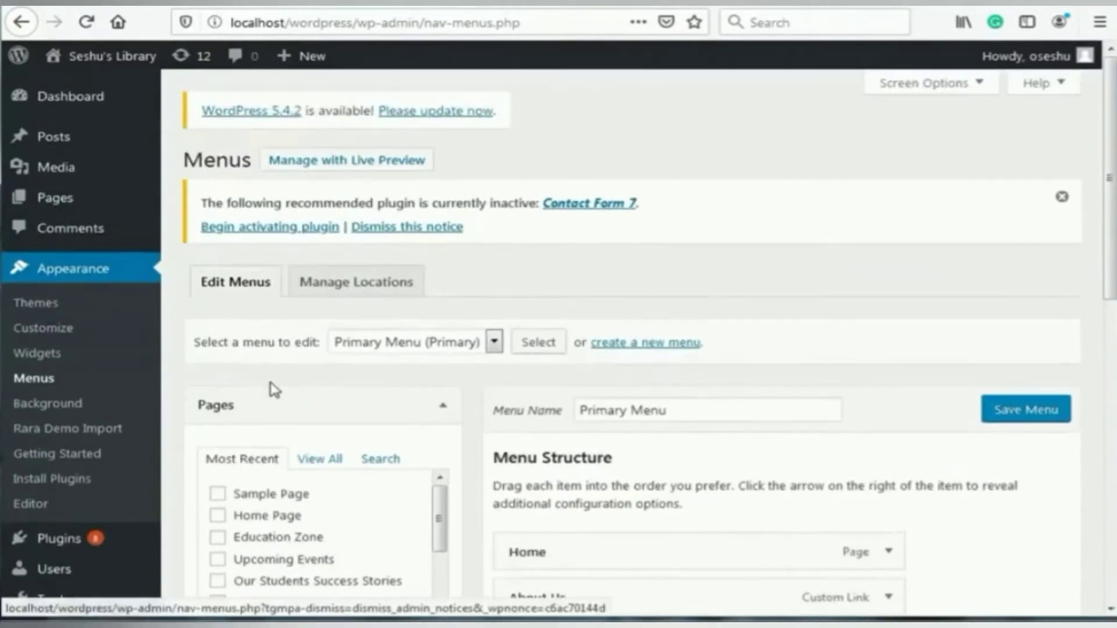
{"action": "left_click", "coordinate": [494, 343]}
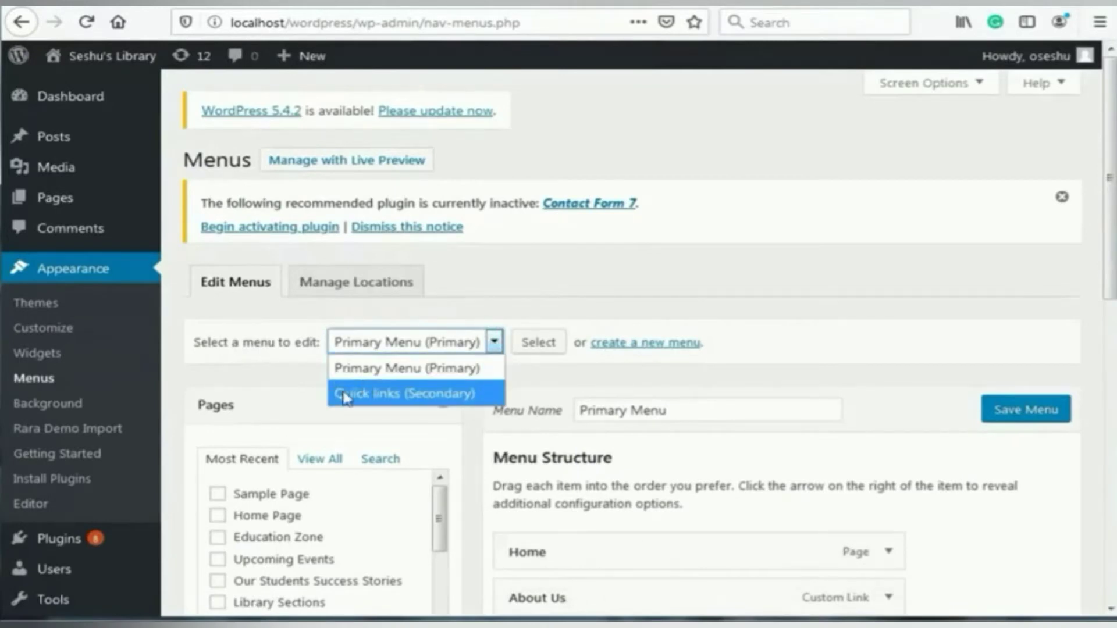
{"action": "left_click", "coordinate": [496, 343]}
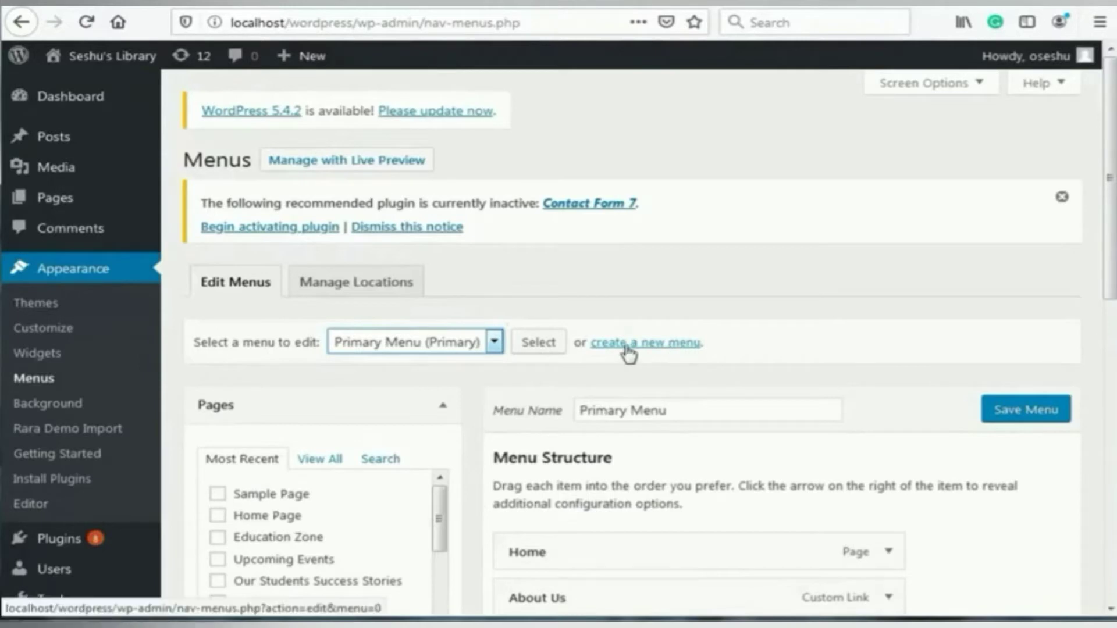
Examine the theme's menu locations and the menus available for the Primary and Secondary locations.
{"action": "left_click", "coordinate": [355, 284]}
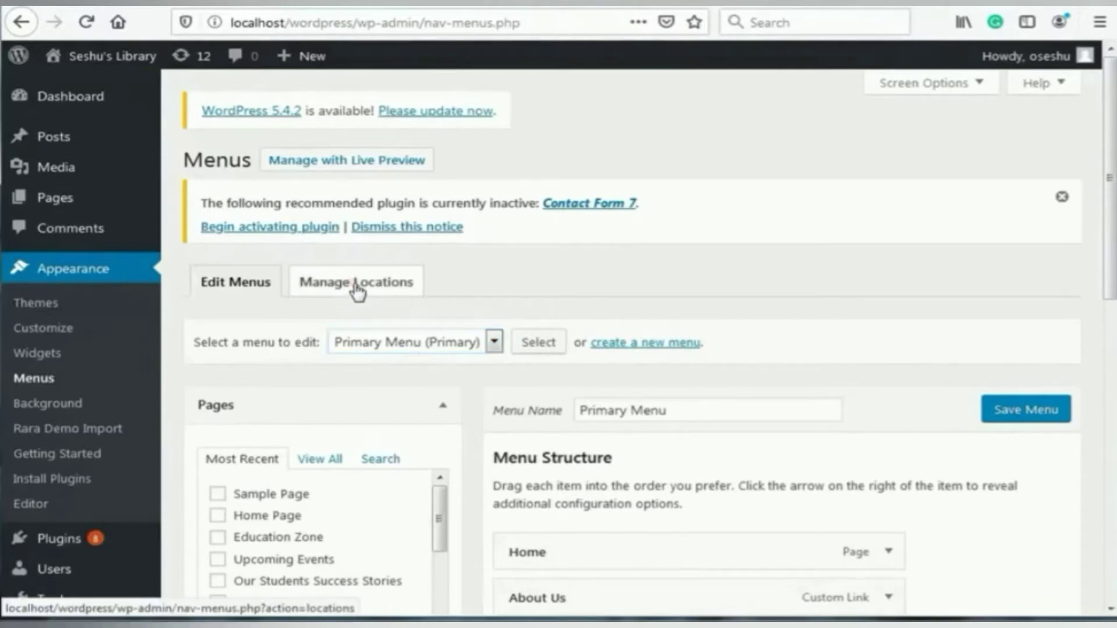
{"action": "scroll", "coordinate": [403, 310], "scroll_direction": "down", "scroll_amount": 2}
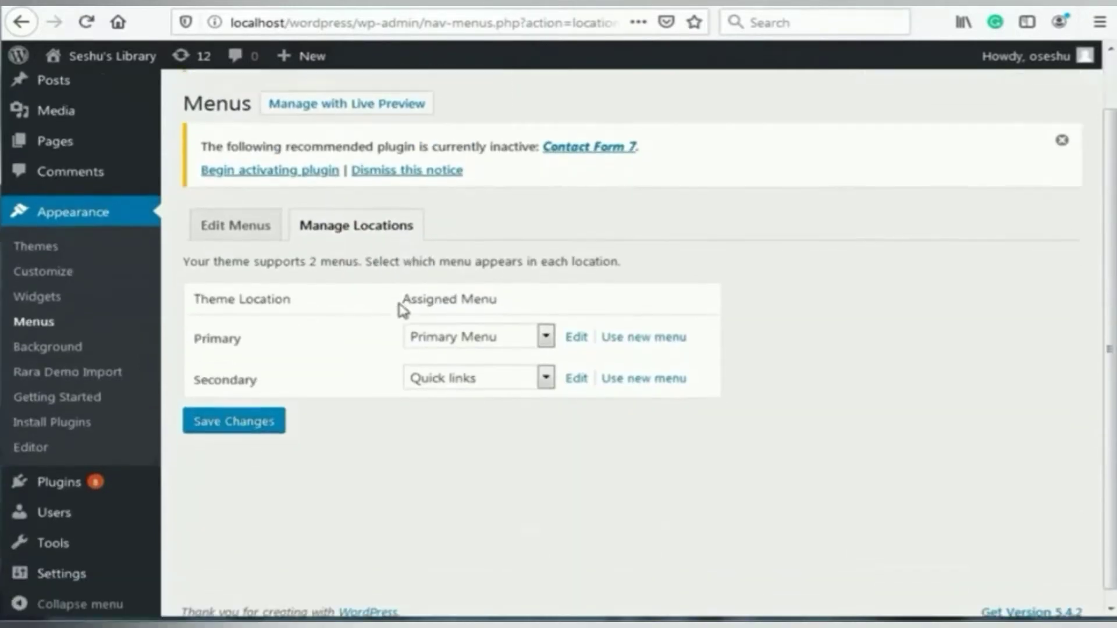
{"action": "scroll", "coordinate": [403, 310], "scroll_direction": "down", "scroll_amount": 1}
{"action": "left_click", "coordinate": [546, 324]}
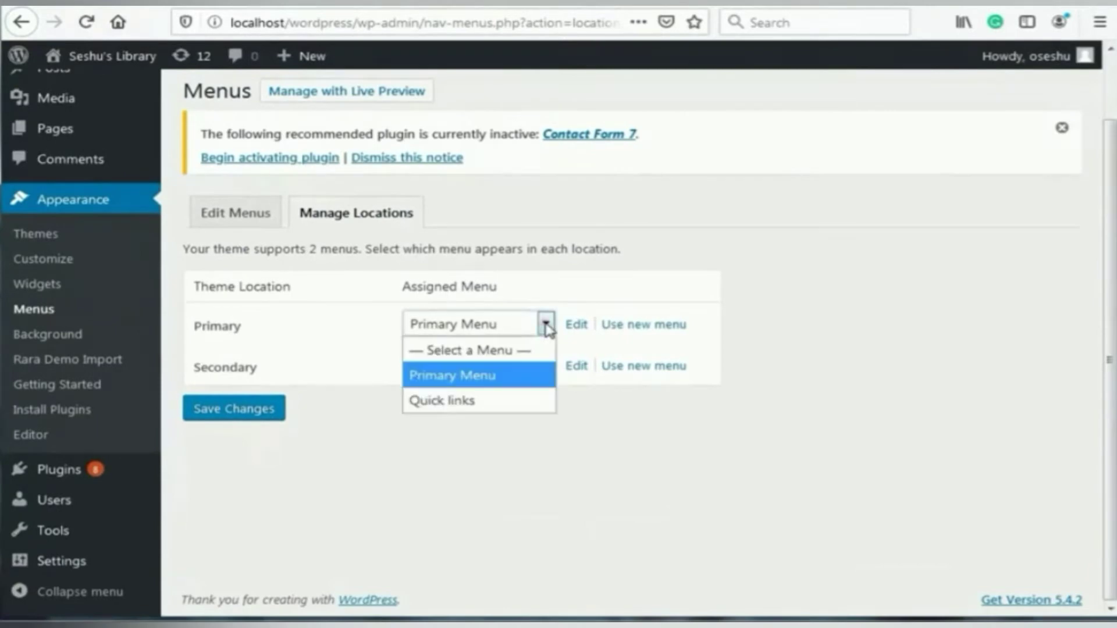
{"action": "left_click", "coordinate": [545, 323]}
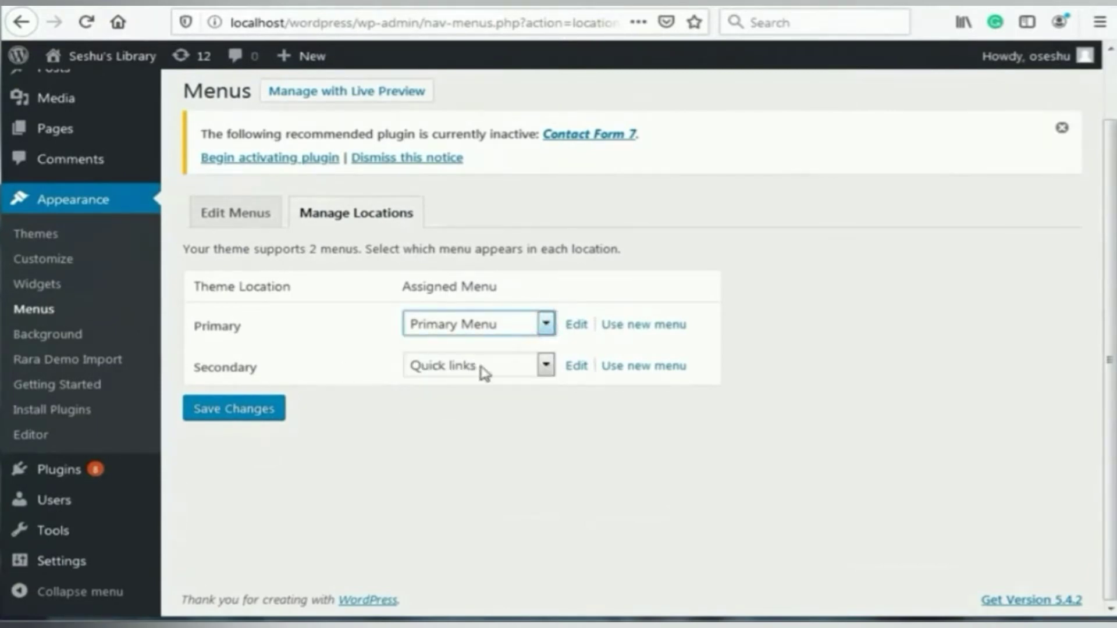
{"action": "left_click", "coordinate": [546, 367]}
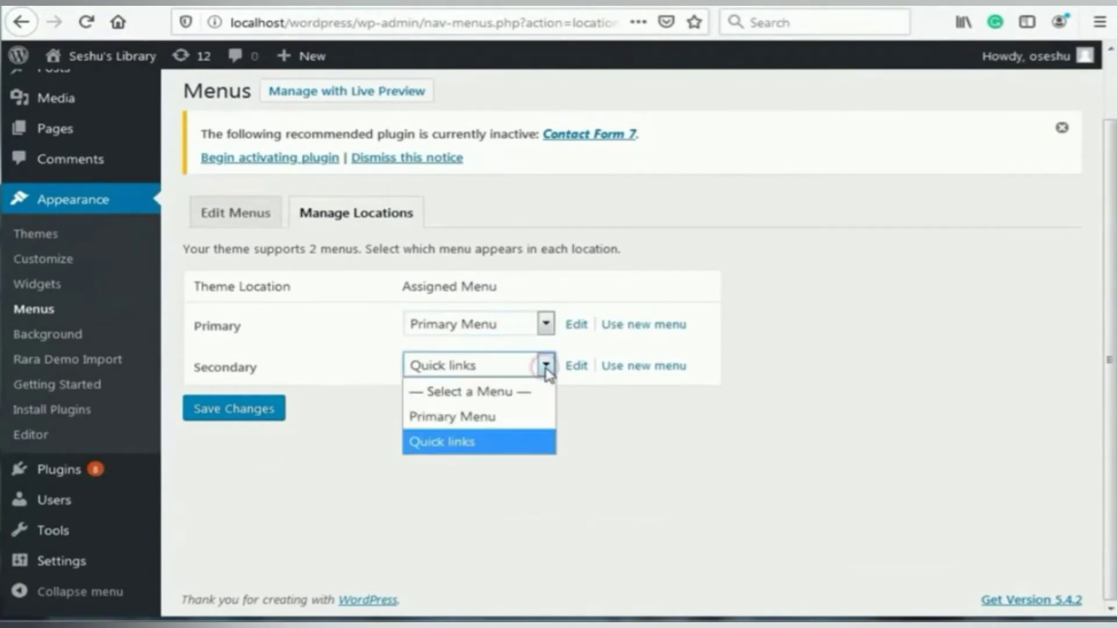
{"action": "left_click", "coordinate": [546, 366]}
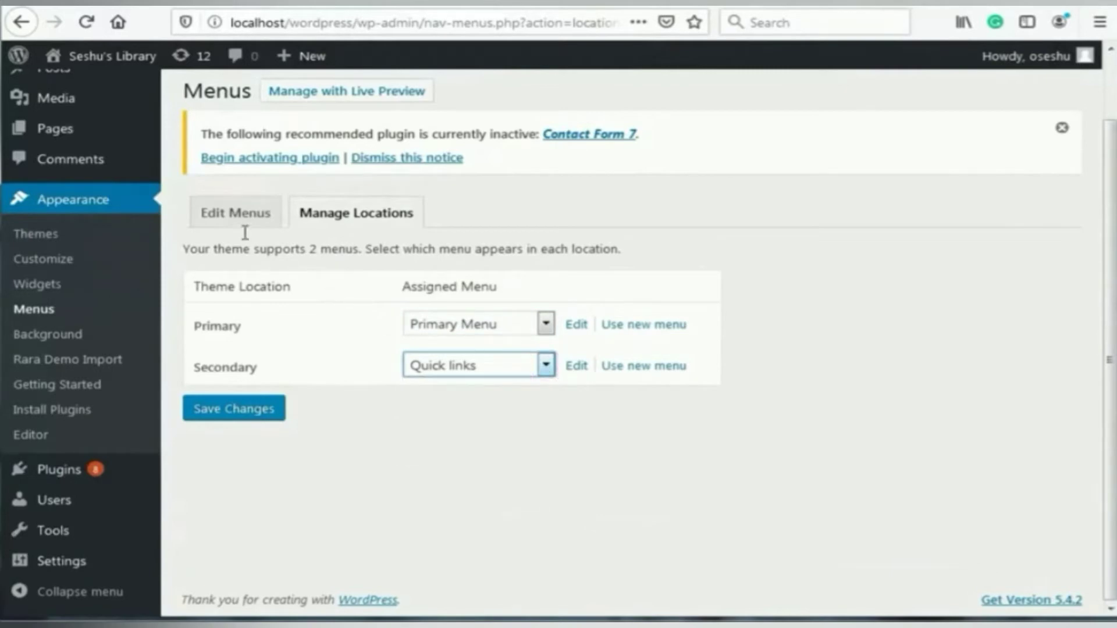
Return to menu editing and inspect the pages available for adding, briefly selecting and deselecting Sample Page.
{"action": "left_click", "coordinate": [235, 213]}
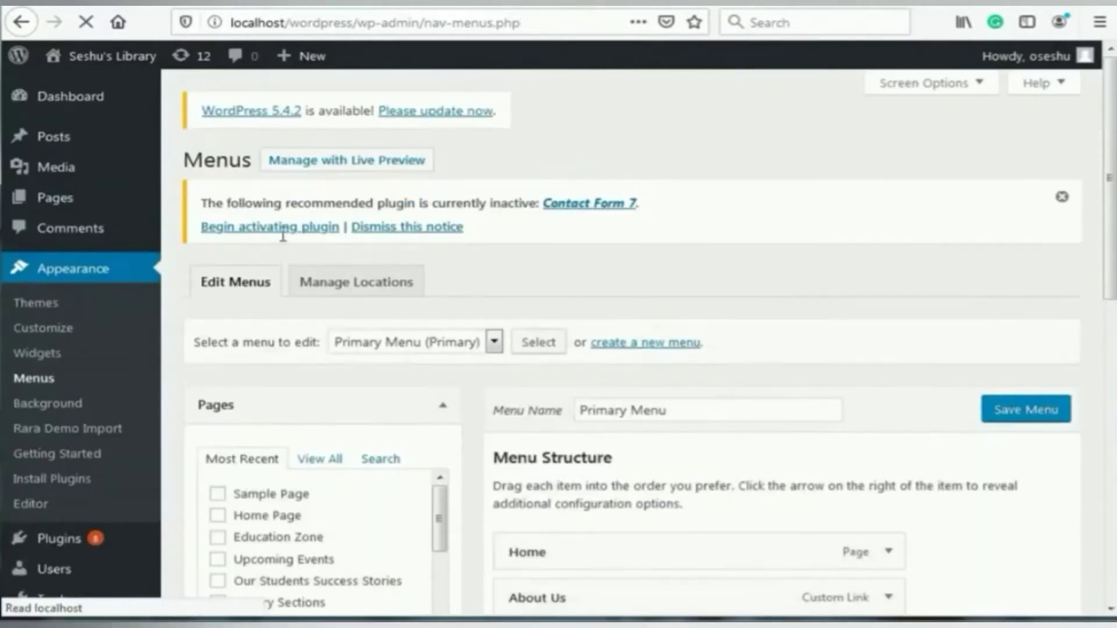
{"action": "scroll", "coordinate": [486, 346], "scroll_direction": "down", "scroll_amount": 3}
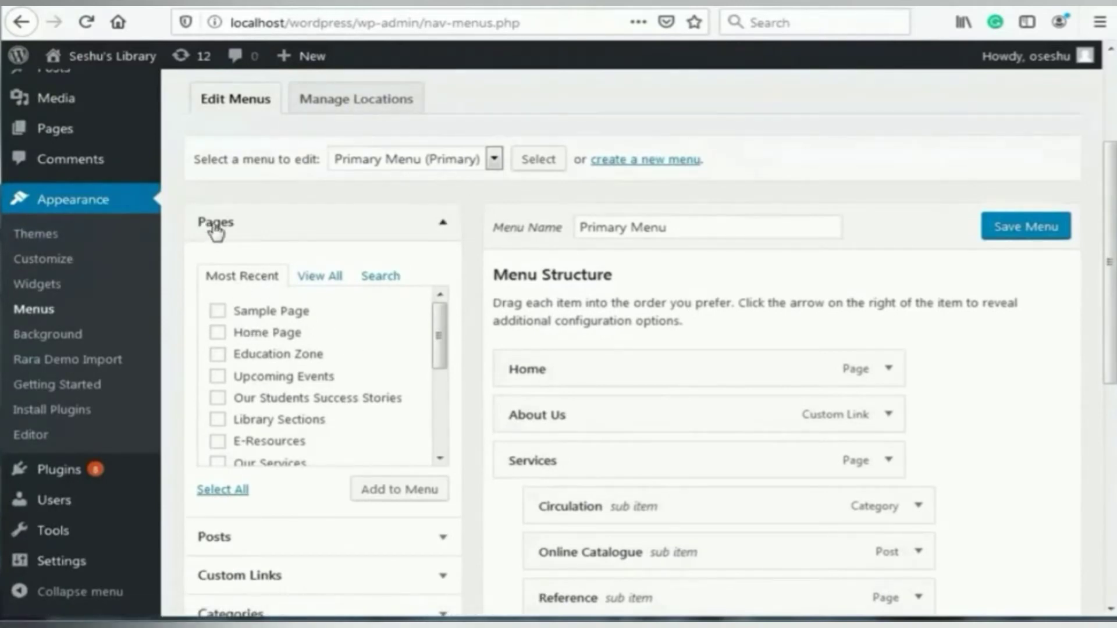
{"action": "left_click", "coordinate": [445, 225]}
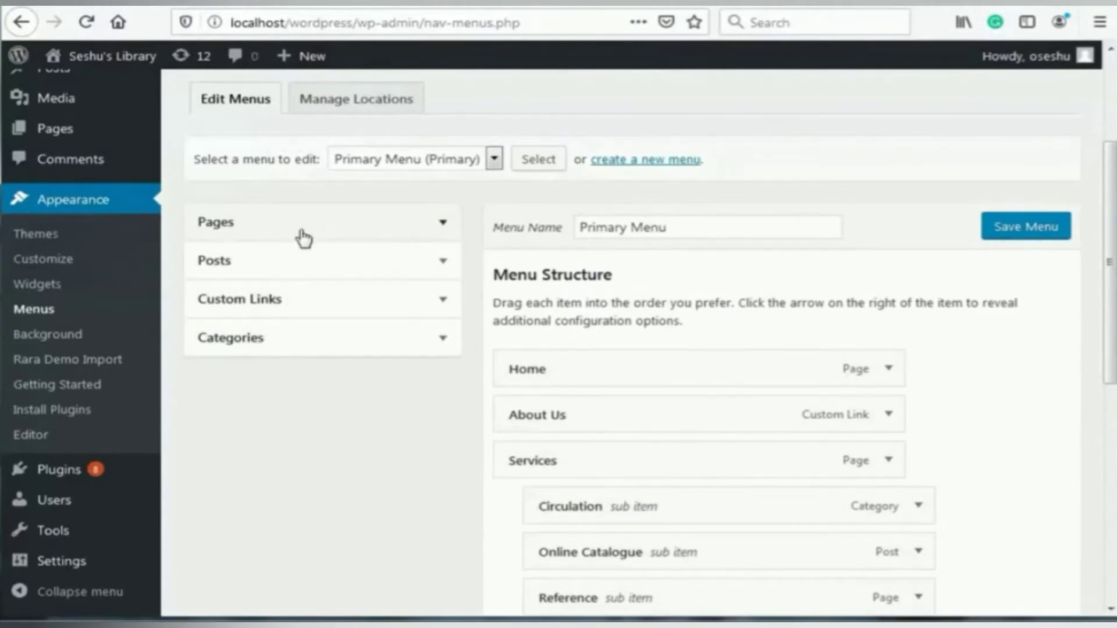
{"action": "left_click", "coordinate": [366, 225]}
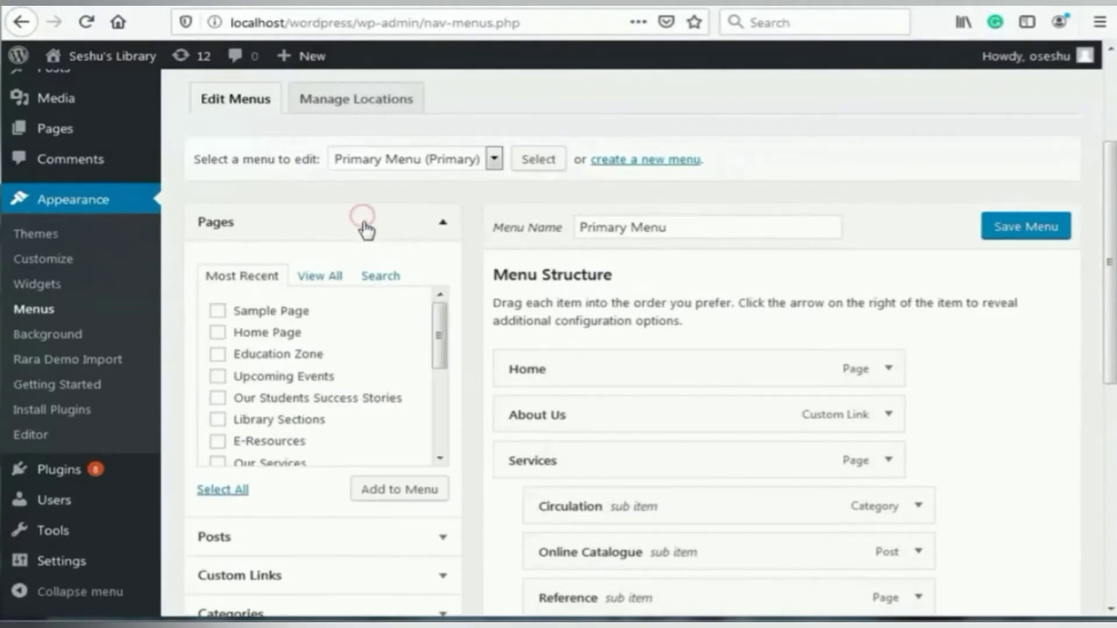
{"action": "left_click", "coordinate": [218, 311]}
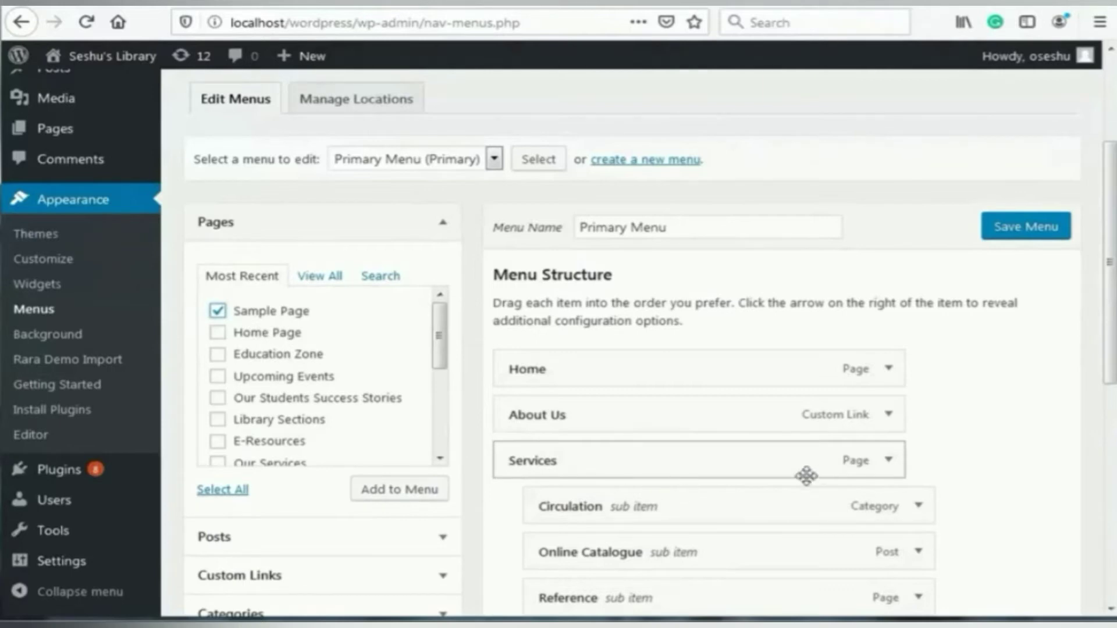
{"action": "left_click", "coordinate": [218, 311]}
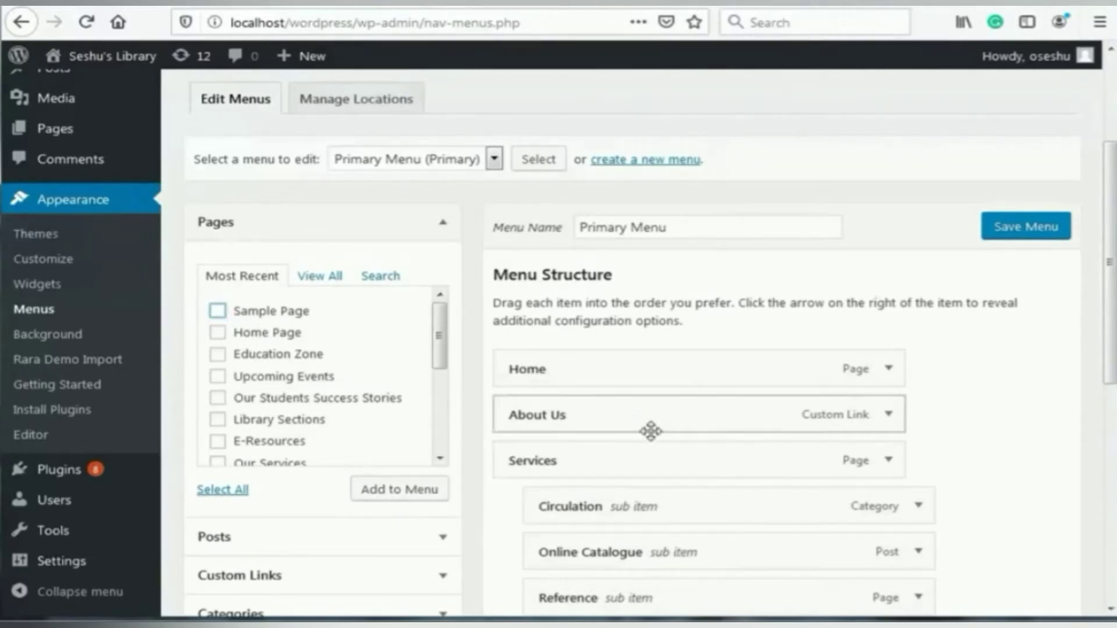
Review the Primary Menu's full structure, sub items, auto-add option and display location settings.
{"action": "scroll", "coordinate": [610, 303], "scroll_direction": "down", "scroll_amount": 3}
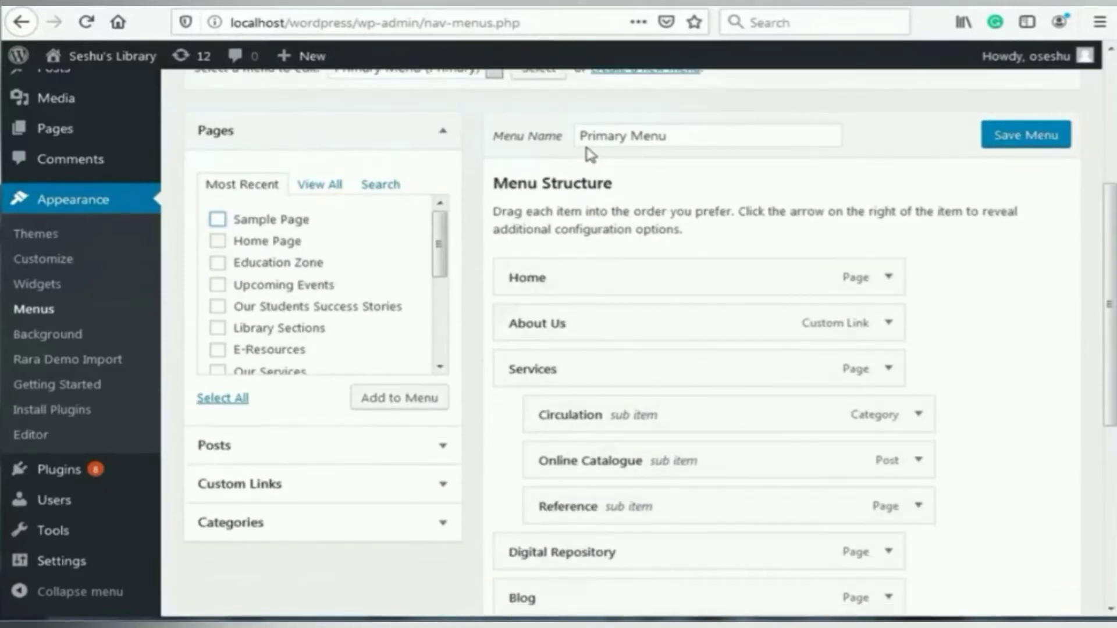
{"action": "scroll", "coordinate": [684, 216], "scroll_direction": "down", "scroll_amount": 6}
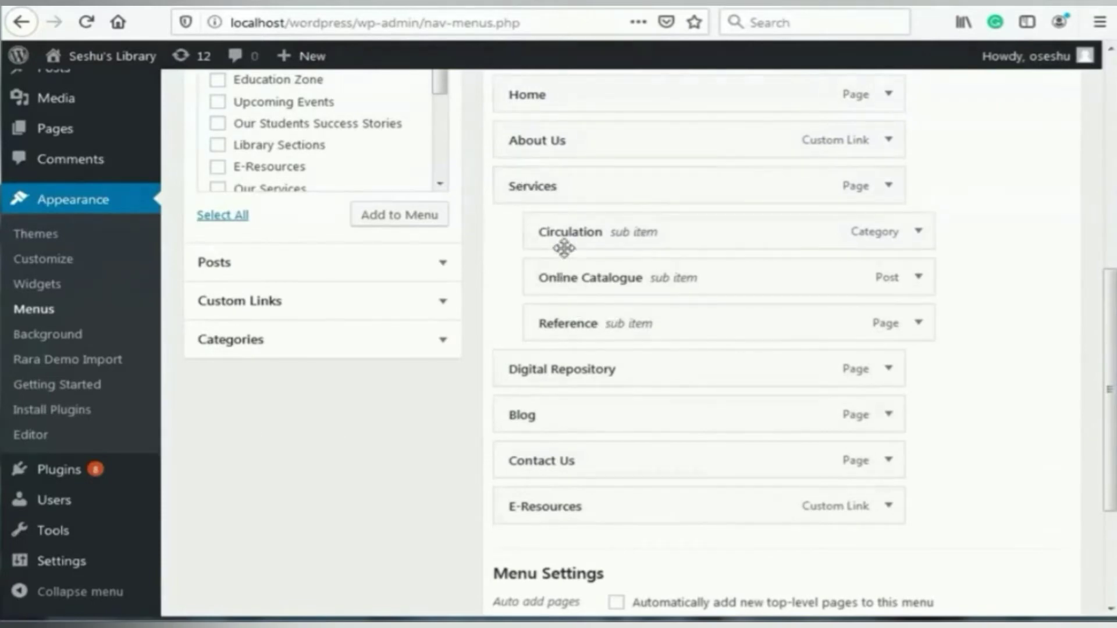
{"action": "scroll", "coordinate": [584, 401], "scroll_direction": "down", "scroll_amount": 3}
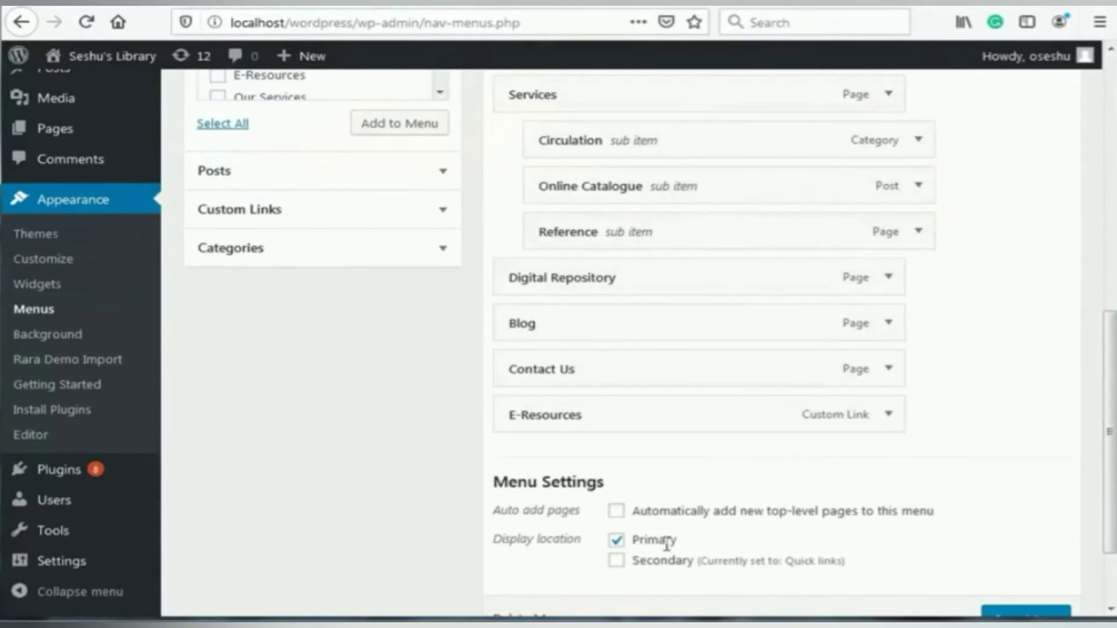
{"action": "scroll", "coordinate": [728, 339], "scroll_direction": "down", "scroll_amount": 3}
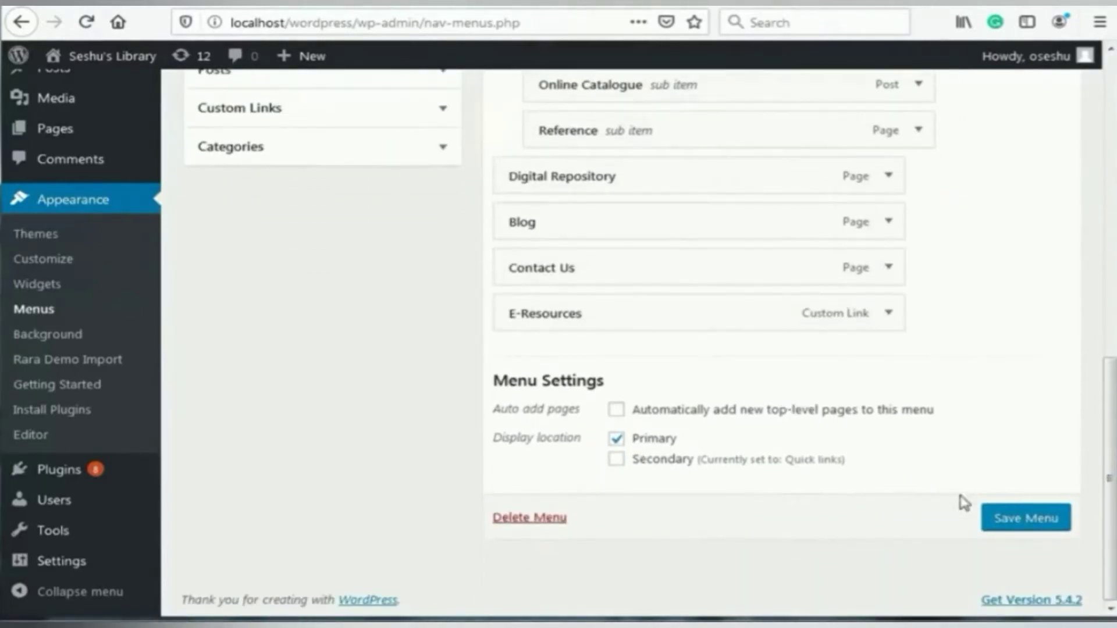
{"action": "scroll", "coordinate": [652, 256], "scroll_direction": "up", "scroll_amount": 1}
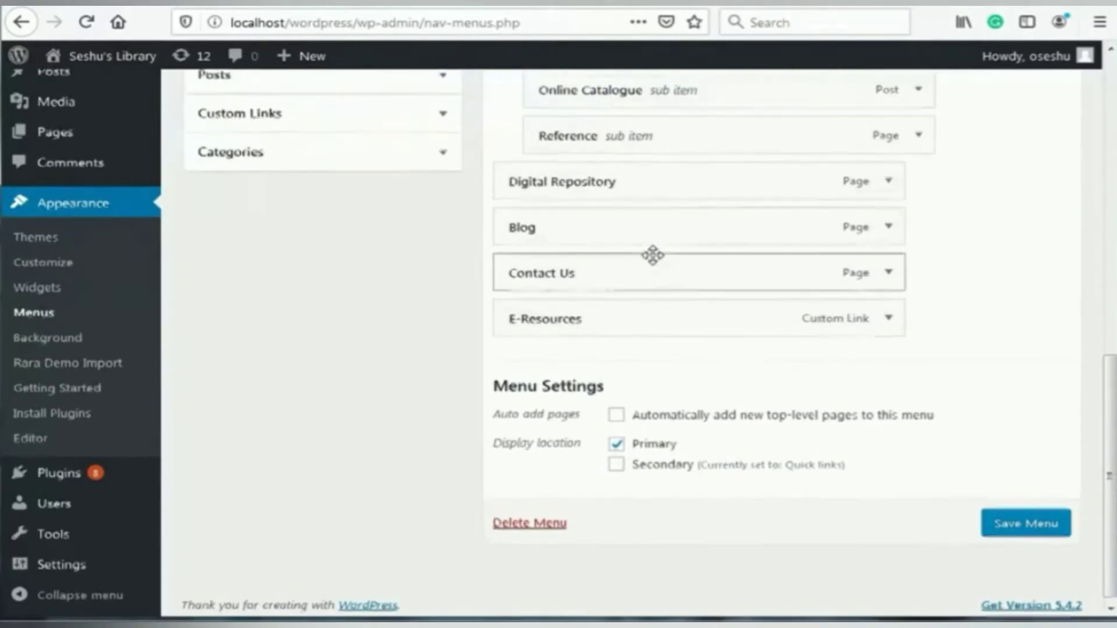
{"action": "scroll", "coordinate": [653, 255], "scroll_direction": "up", "scroll_amount": 15}
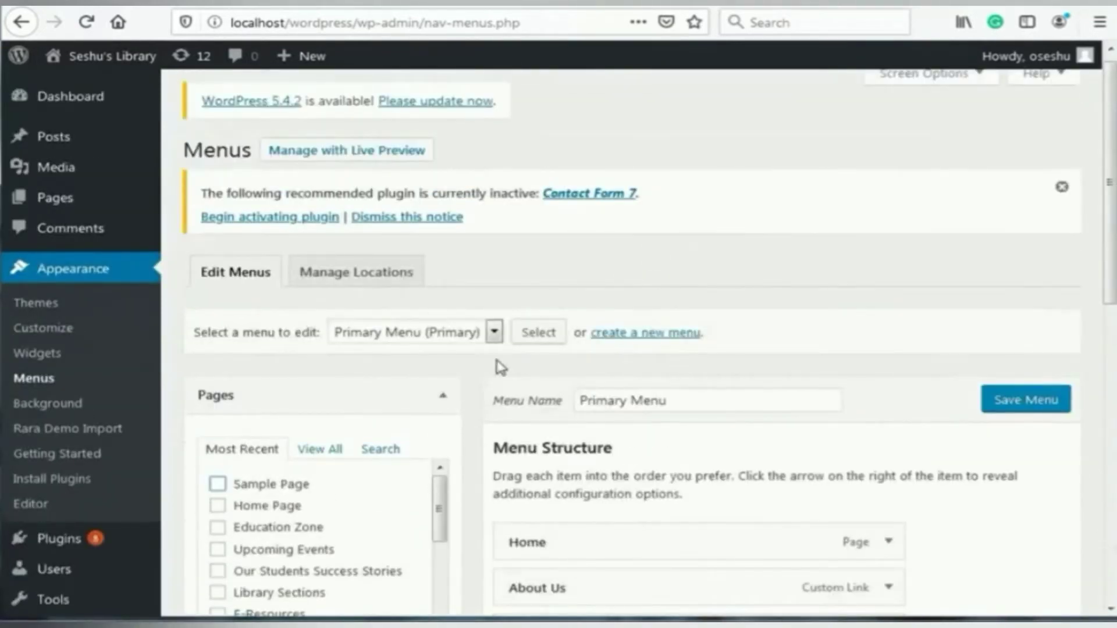
Create a new menu named "sample menu".
{"action": "left_click", "coordinate": [641, 336]}
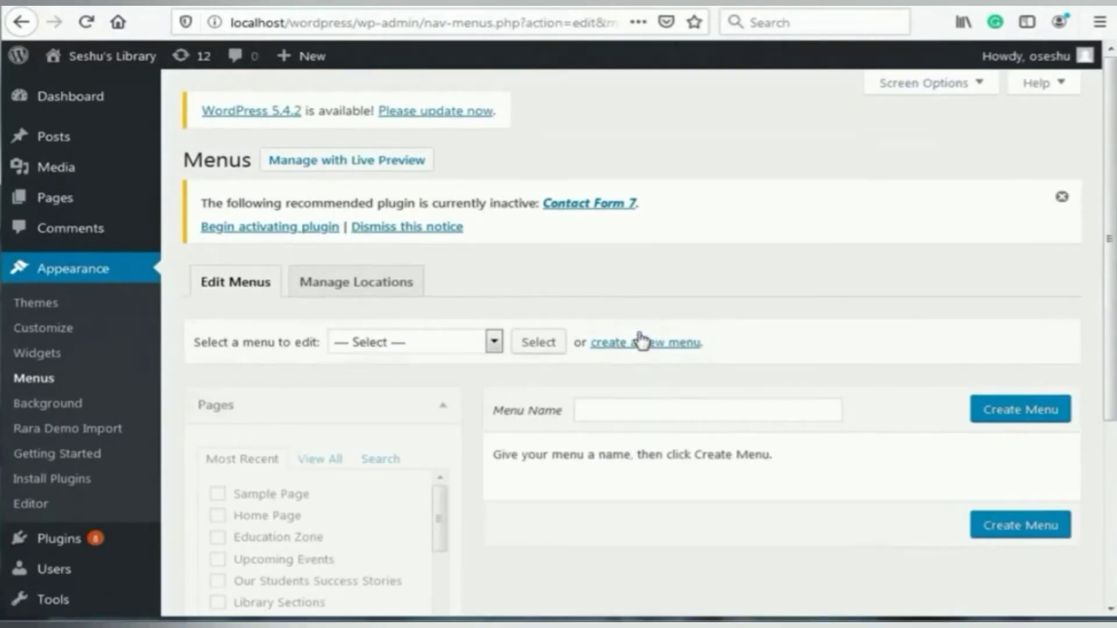
{"action": "left_click", "coordinate": [626, 403]}
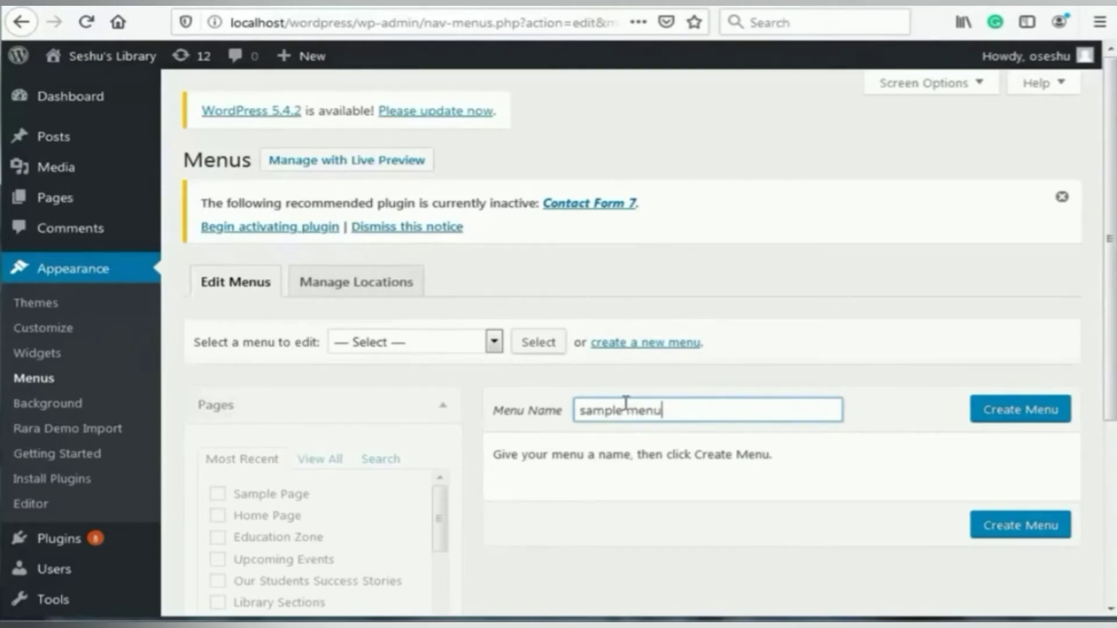
{"action": "left_click", "coordinate": [993, 415]}
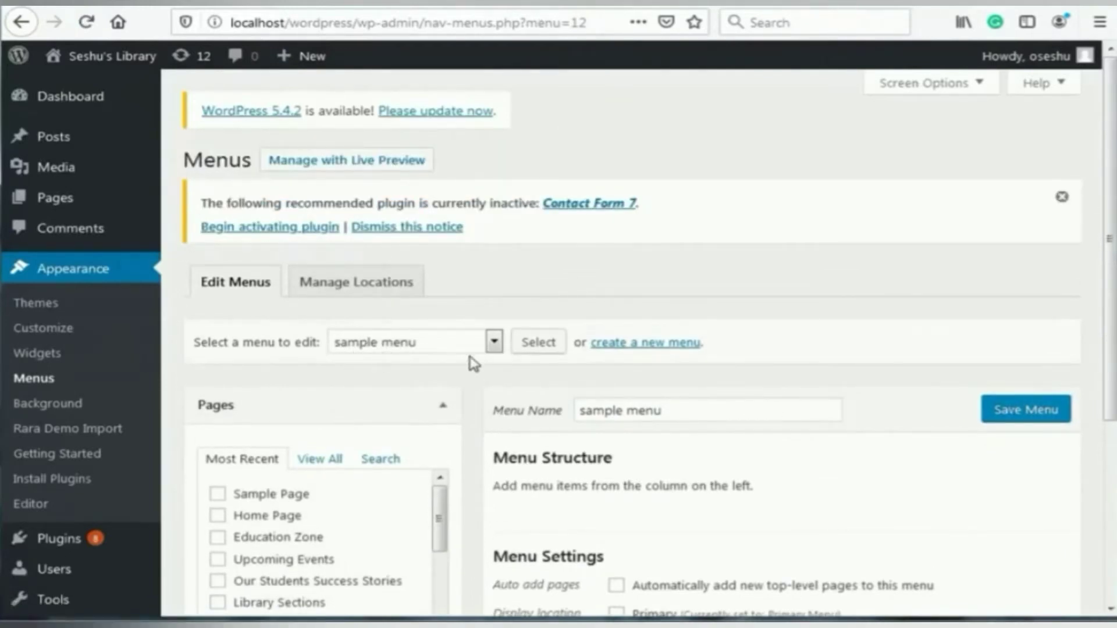
Assign "sample menu" to the theme's Primary location and save the location changes.
{"action": "scroll", "coordinate": [474, 363], "scroll_direction": "down", "scroll_amount": 3}
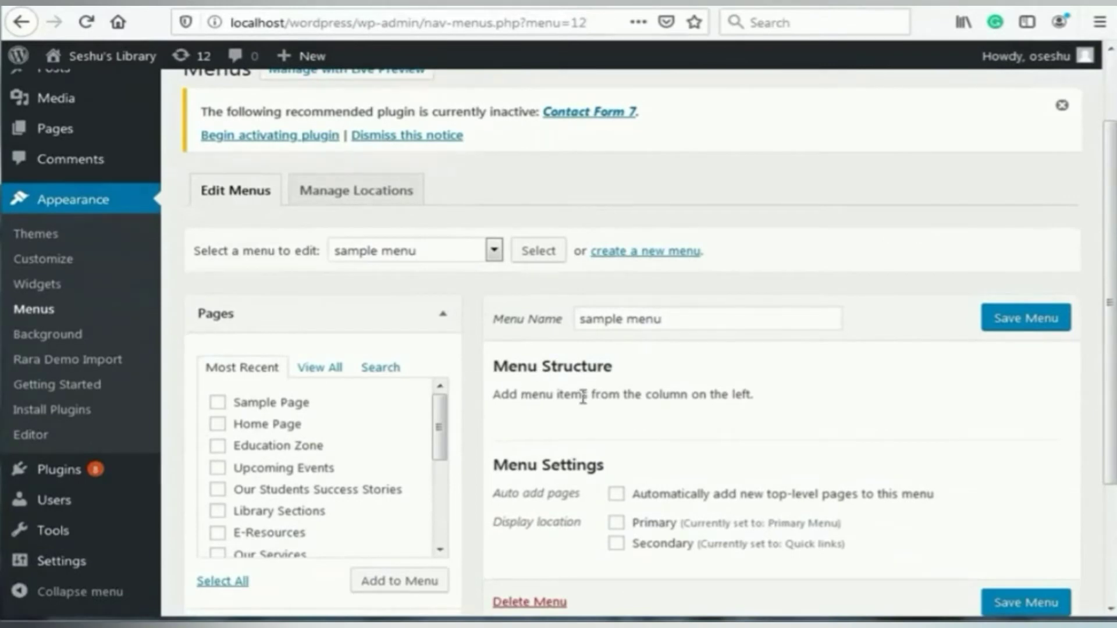
{"action": "scroll", "coordinate": [583, 397], "scroll_direction": "down", "scroll_amount": 3}
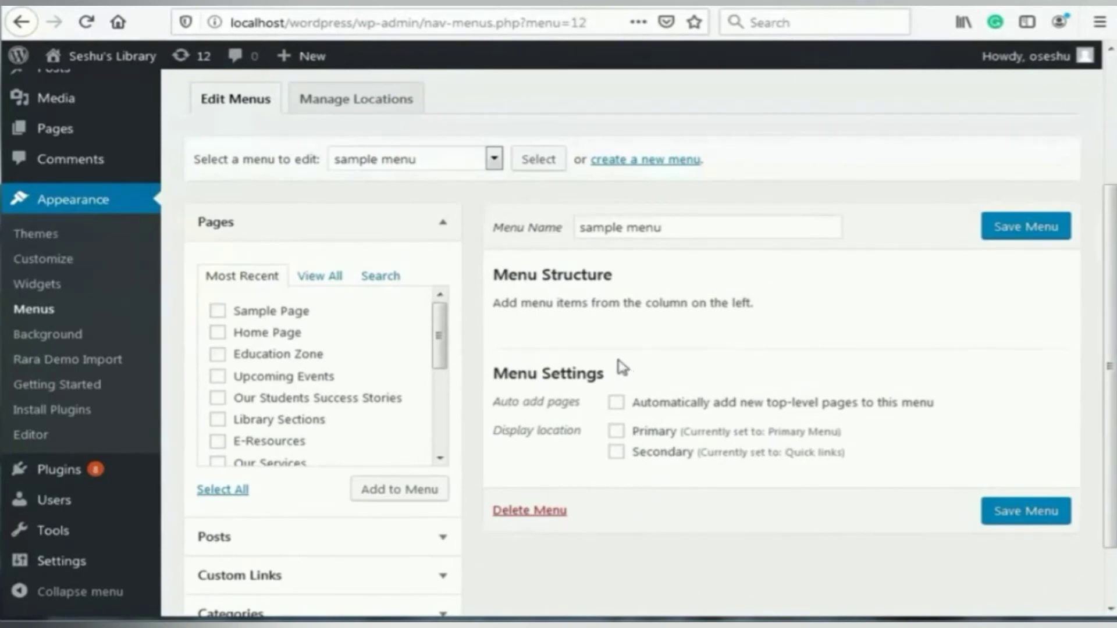
{"action": "scroll", "coordinate": [621, 367], "scroll_direction": "up", "scroll_amount": 3}
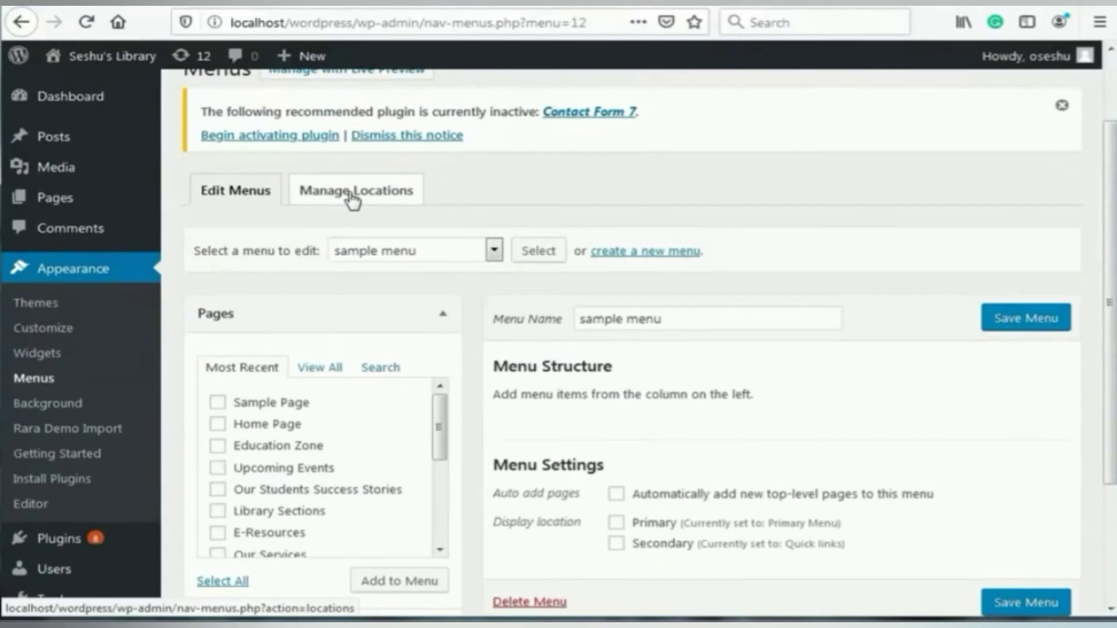
{"action": "left_click", "coordinate": [352, 198]}
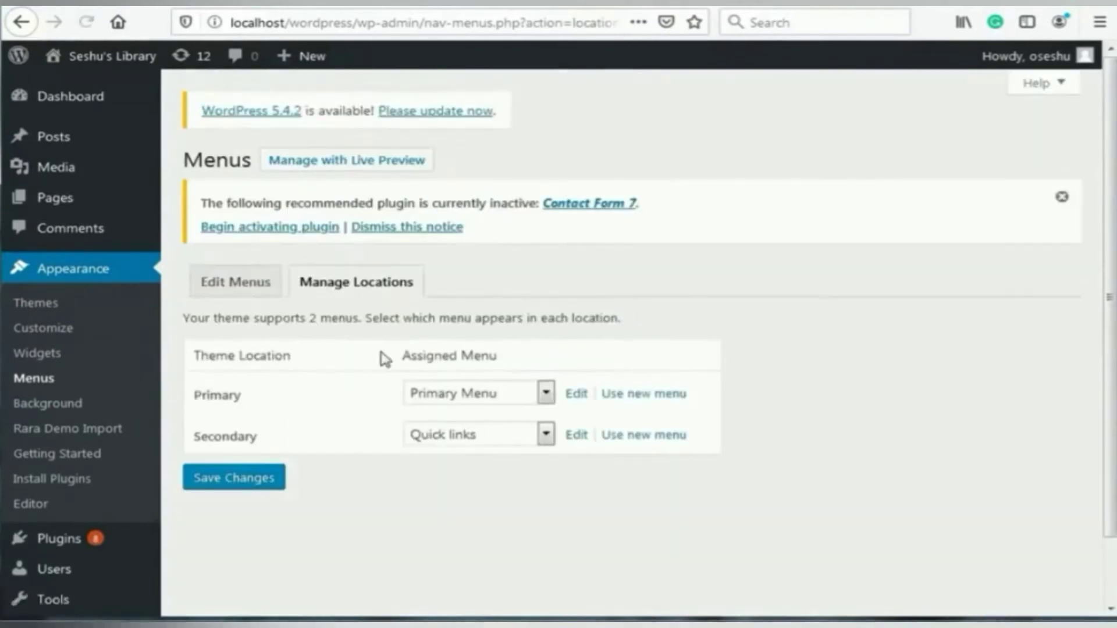
{"action": "left_click", "coordinate": [547, 393]}
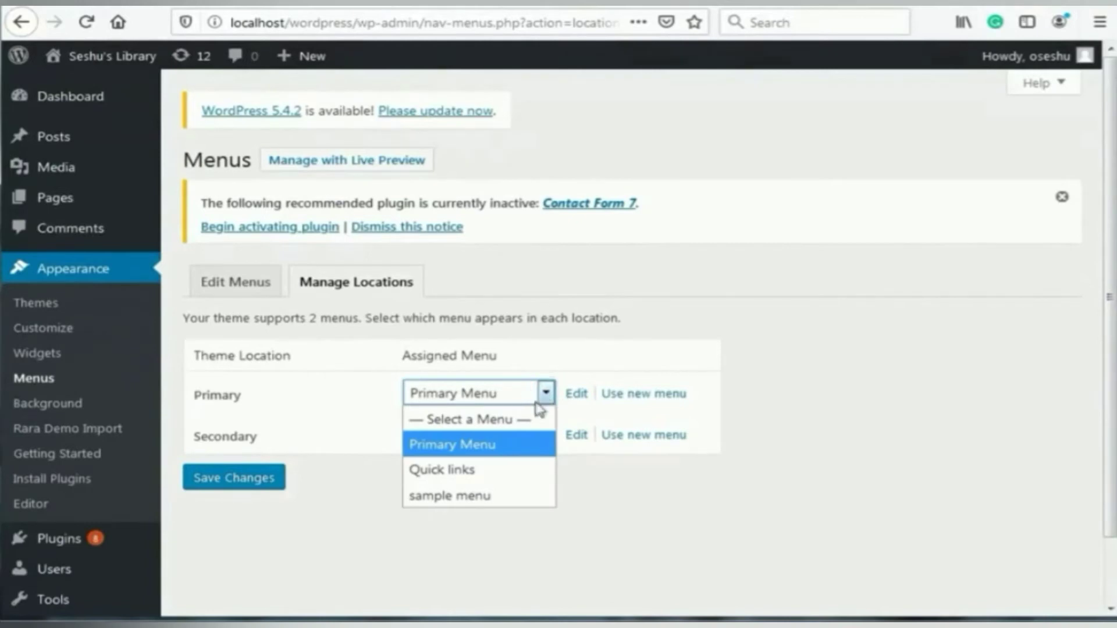
{"action": "left_click", "coordinate": [474, 496]}
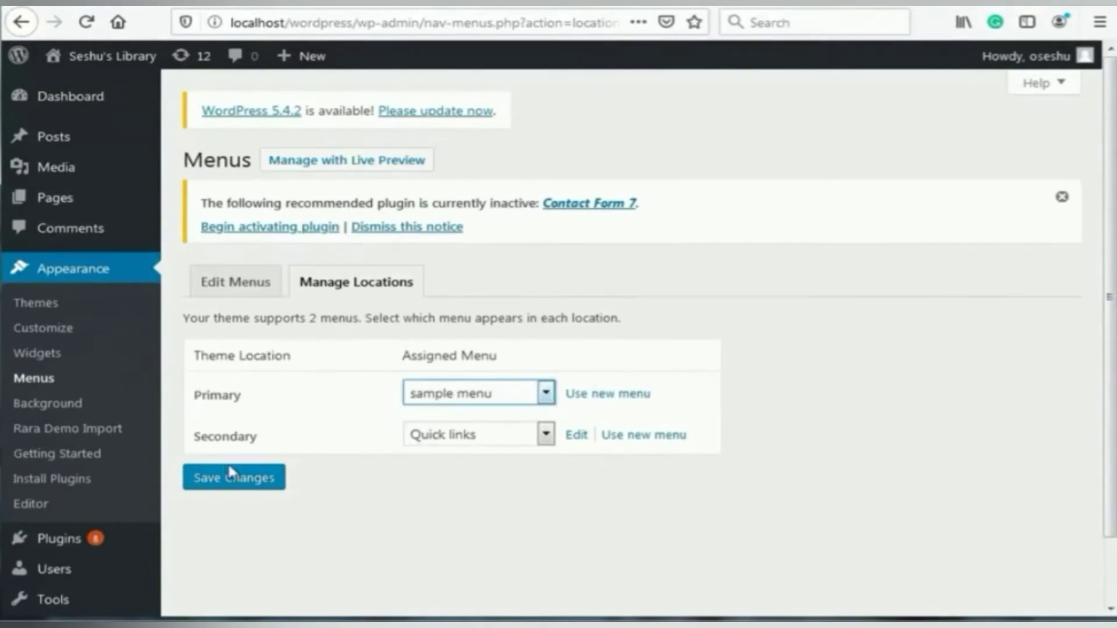
{"action": "left_click", "coordinate": [232, 480]}
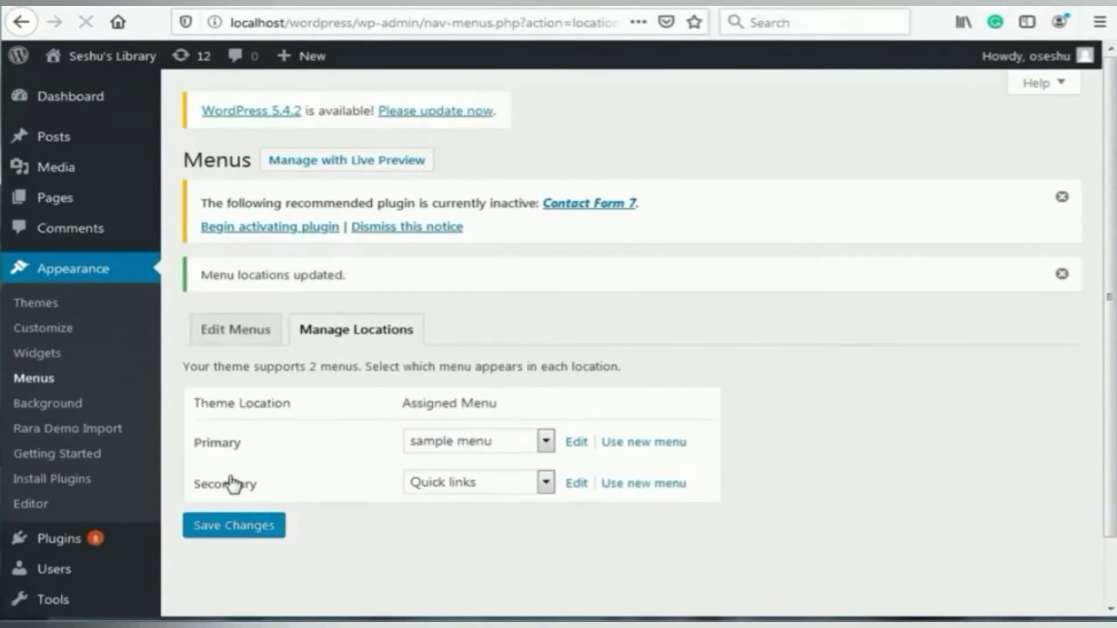
Return to editing "sample menu" and add the Home page to its structure.
{"action": "left_click", "coordinate": [233, 331]}
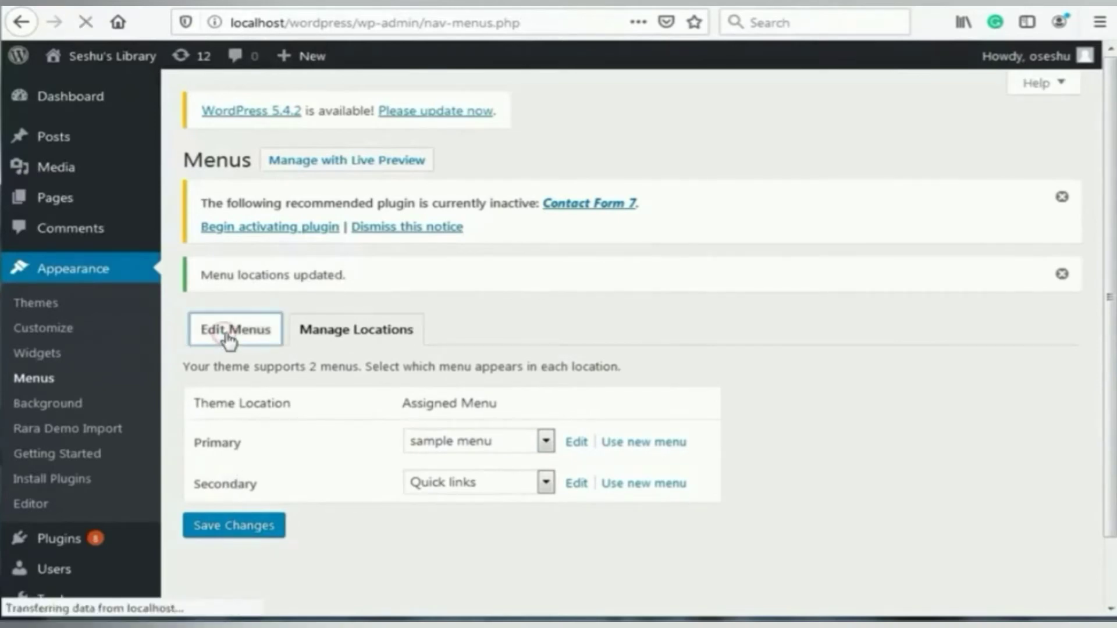
{"action": "scroll", "coordinate": [439, 256], "scroll_direction": "down", "scroll_amount": 3}
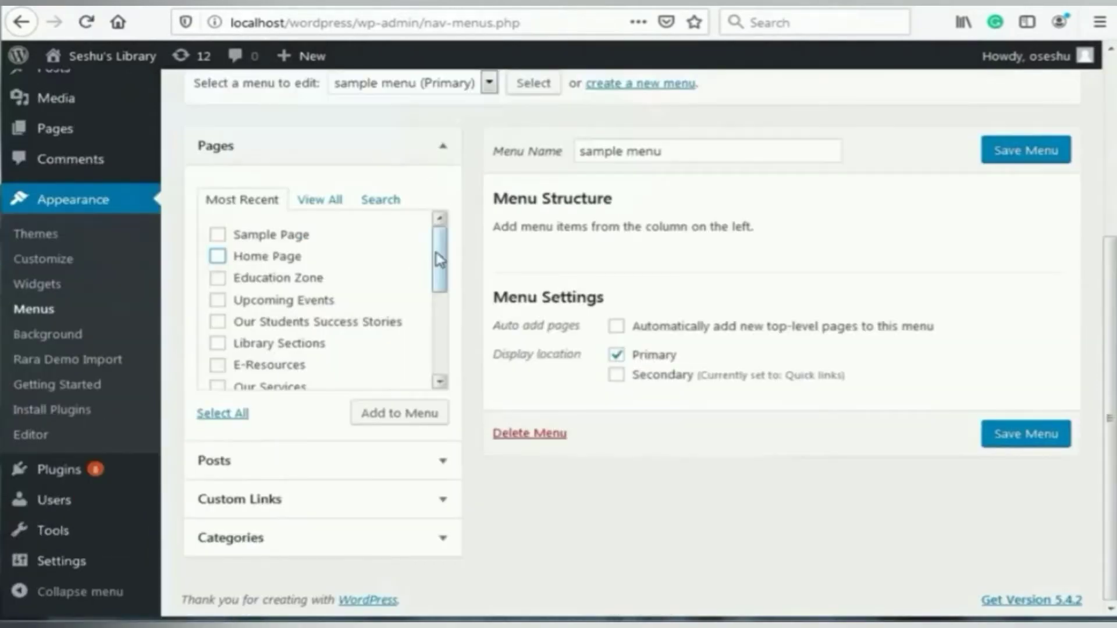
{"action": "left_click_drag", "start_coordinate": [439, 268], "coordinate": [442, 344]}
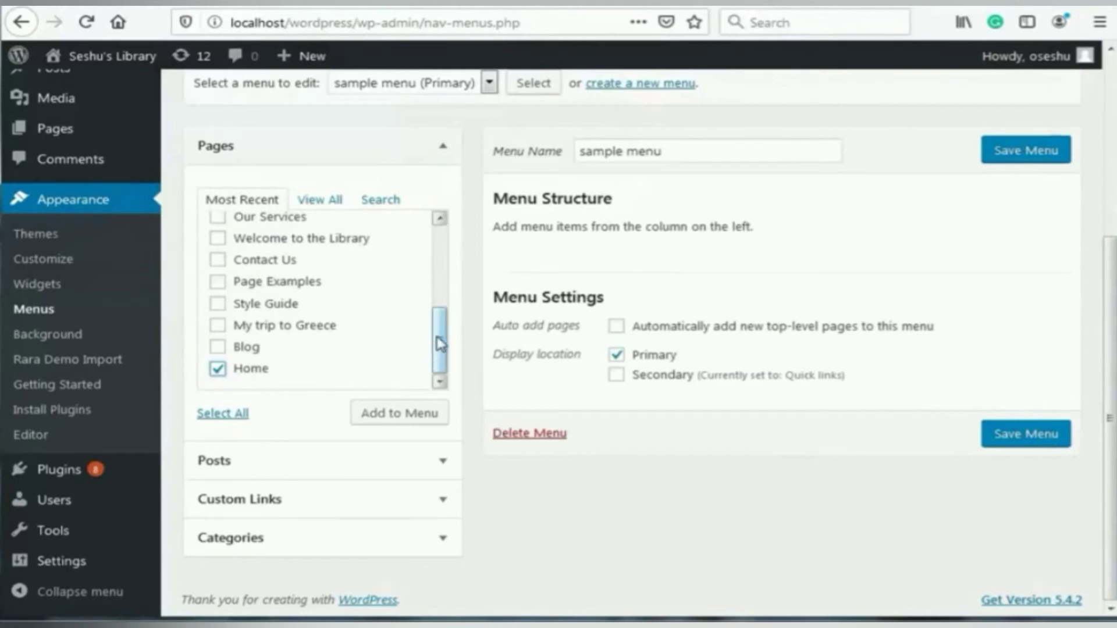
{"action": "left_click_drag", "start_coordinate": [440, 345], "coordinate": [440, 338]}
{"action": "left_click", "coordinate": [401, 410]}
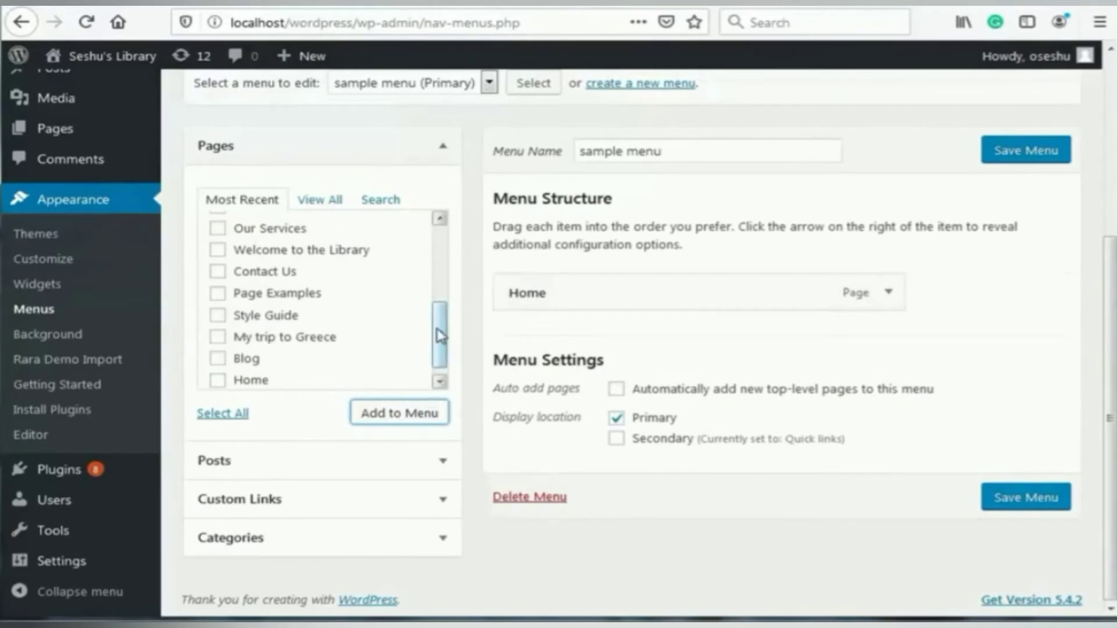
Add the Library Sections, E-Resources and Our Services pages to the menu, one after another.
{"action": "left_click_drag", "start_coordinate": [439, 327], "coordinate": [442, 297]}
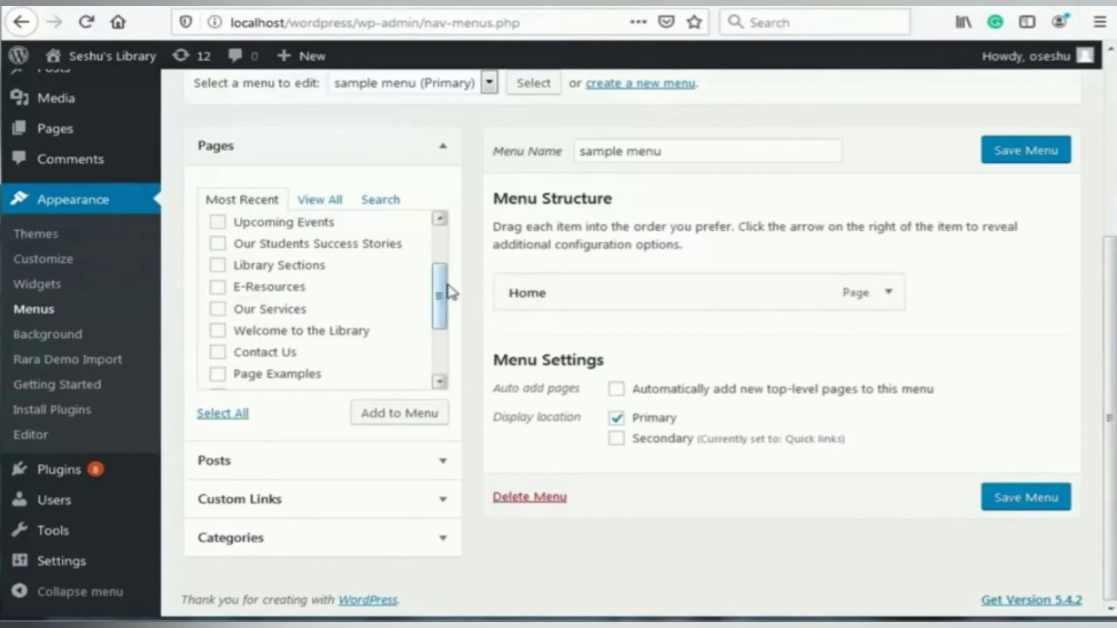
{"action": "mouse_move", "coordinate": [442, 294]}
{"action": "left_mouse_down"}
{"action": "mouse_move", "coordinate": [438, 247]}
{"action": "mouse_move", "coordinate": [438, 275]}
{"action": "left_mouse_up"}
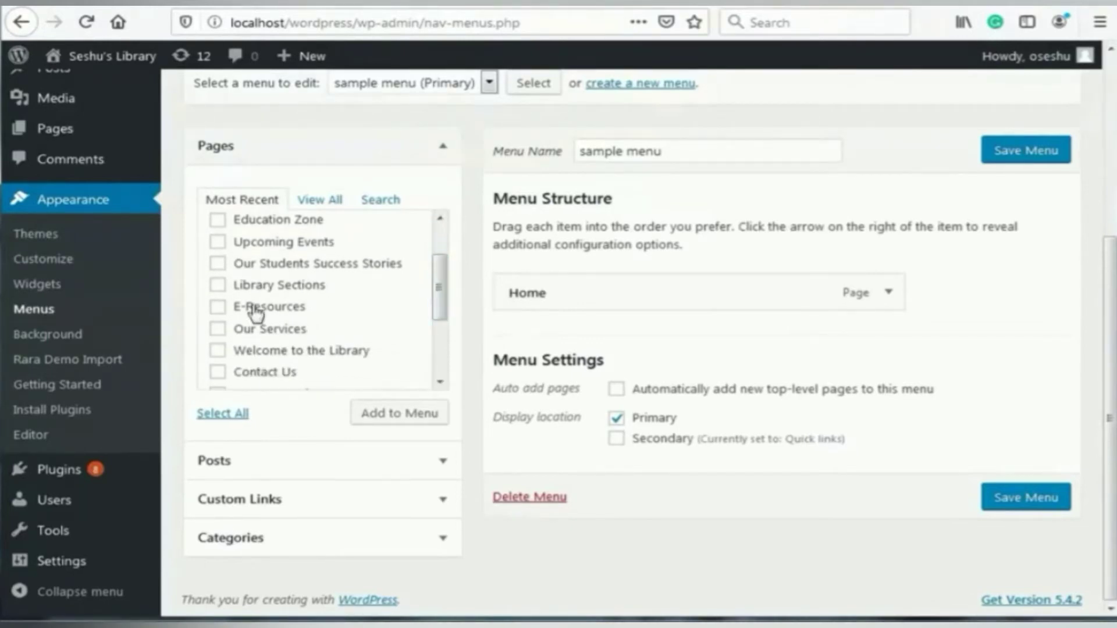
{"action": "left_click", "coordinate": [385, 408]}
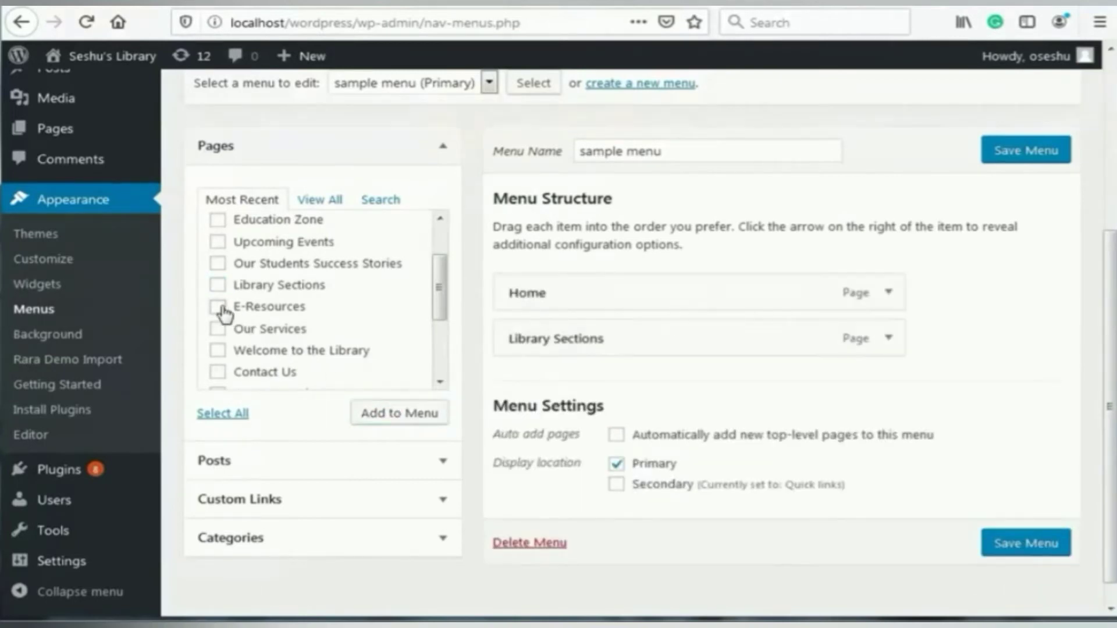
{"action": "left_click", "coordinate": [219, 308]}
{"action": "left_click", "coordinate": [376, 412]}
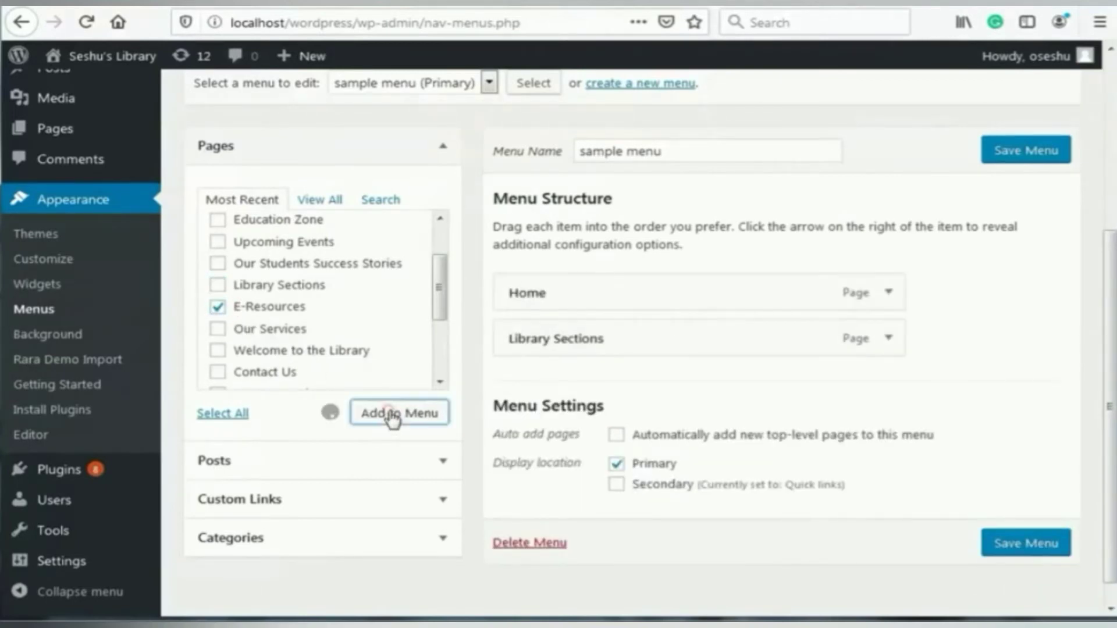
{"action": "left_click", "coordinate": [218, 329]}
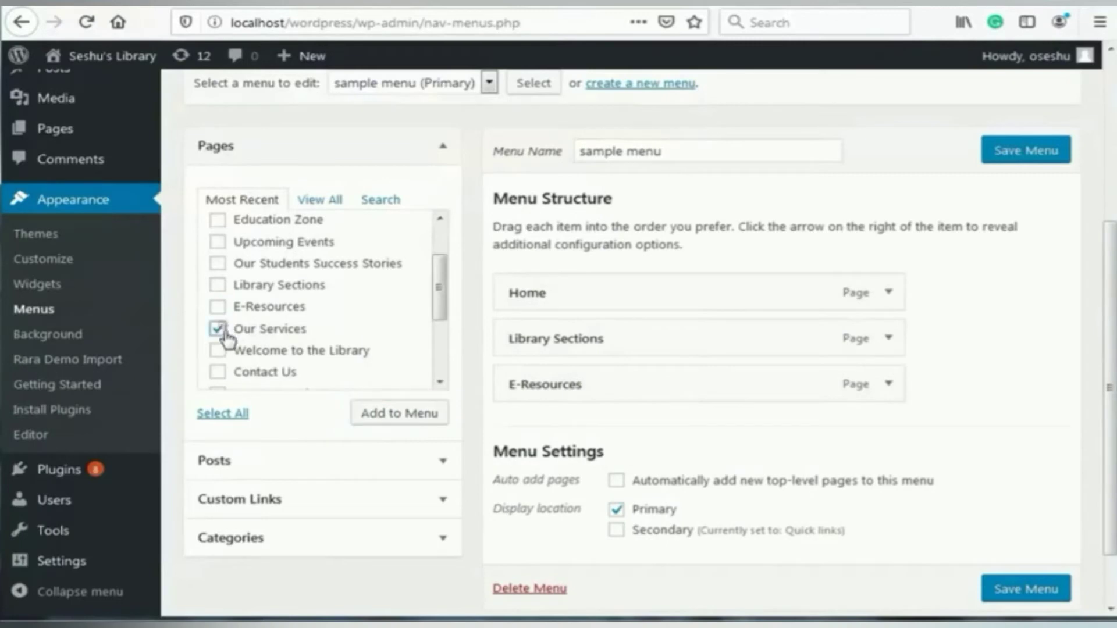
{"action": "left_click", "coordinate": [380, 414]}
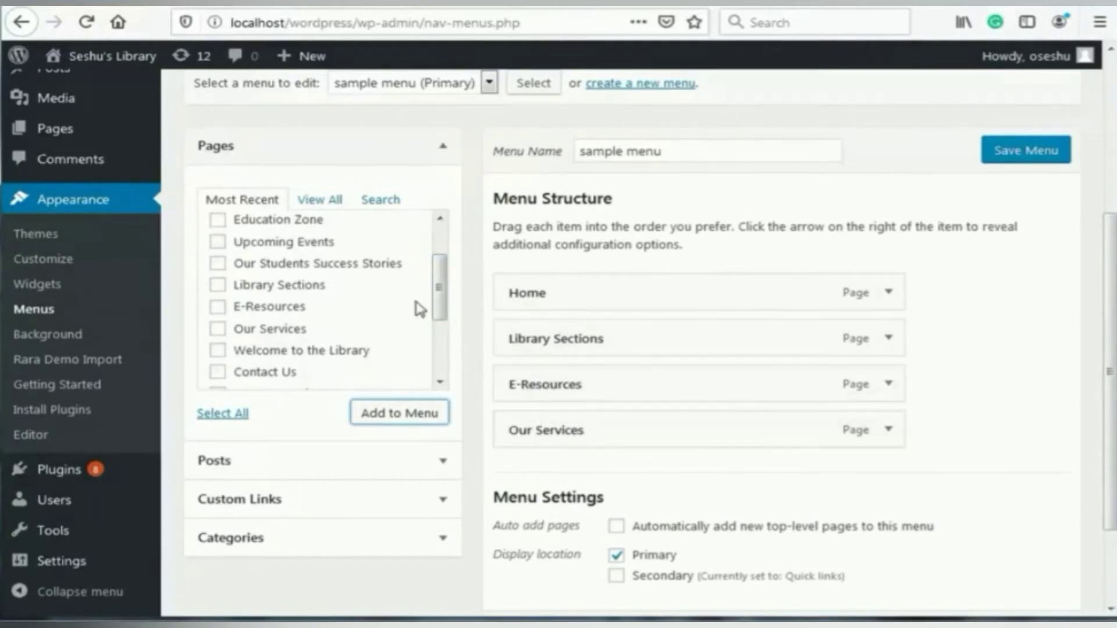
Add the Circulation Section, Journal Section and Text Book Section posts to the menu, one after another.
{"action": "mouse_move", "coordinate": [439, 284]}
{"action": "left_mouse_down"}
{"action": "mouse_move", "coordinate": [449, 342]}
{"action": "mouse_move", "coordinate": [447, 275]}
{"action": "left_mouse_up"}
{"action": "left_click", "coordinate": [443, 149]}
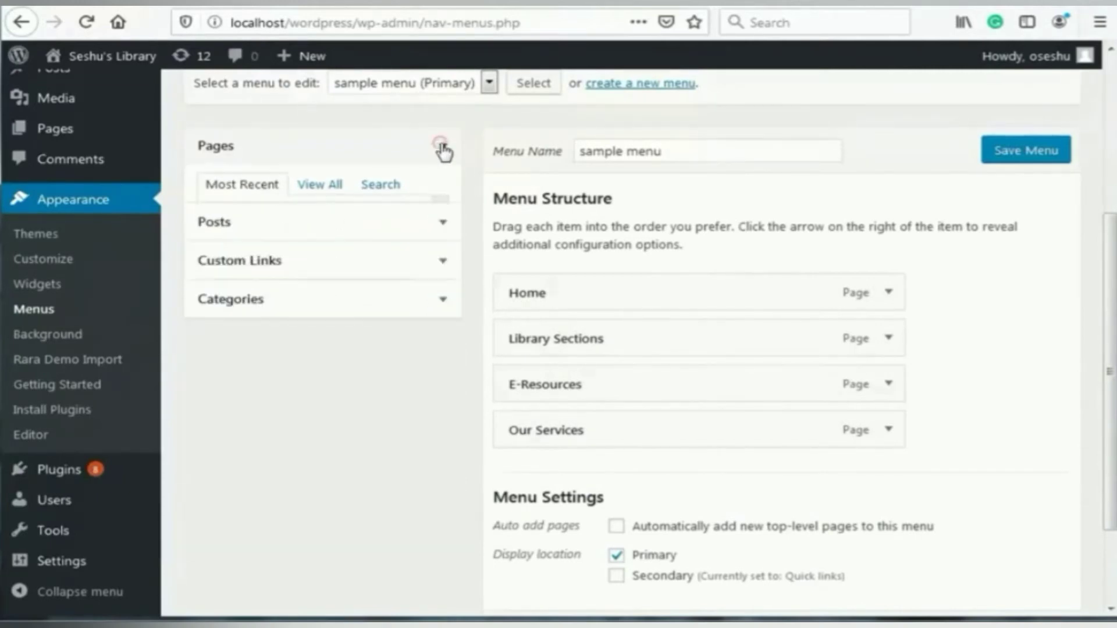
{"action": "left_click", "coordinate": [419, 185]}
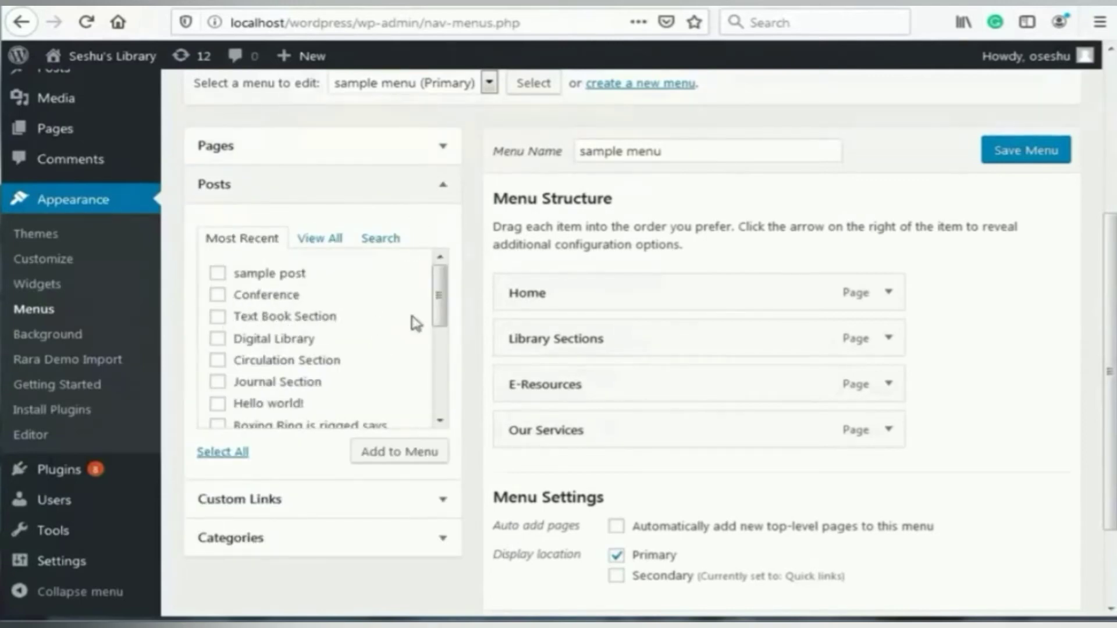
{"action": "left_click_drag", "start_coordinate": [439, 294], "coordinate": [441, 303]}
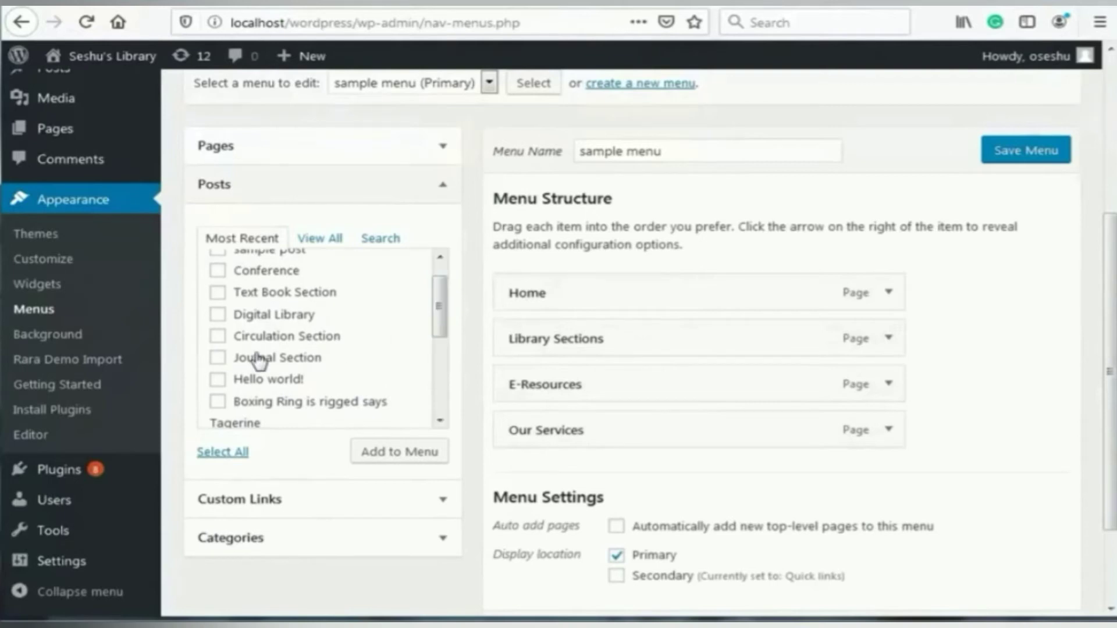
{"action": "left_click", "coordinate": [218, 336]}
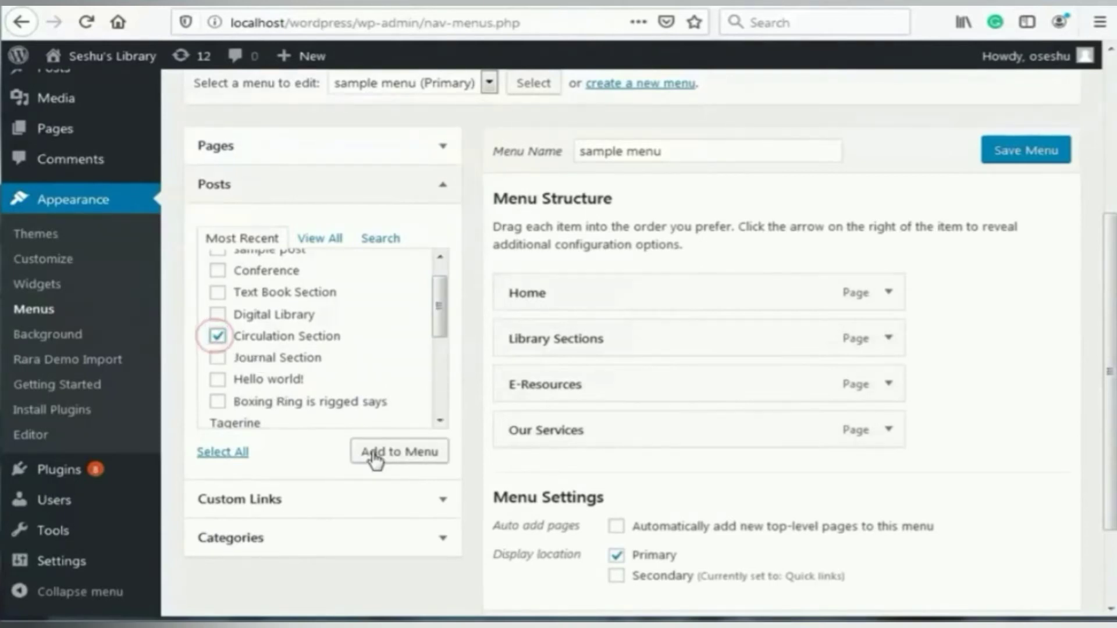
{"action": "left_click", "coordinate": [374, 454]}
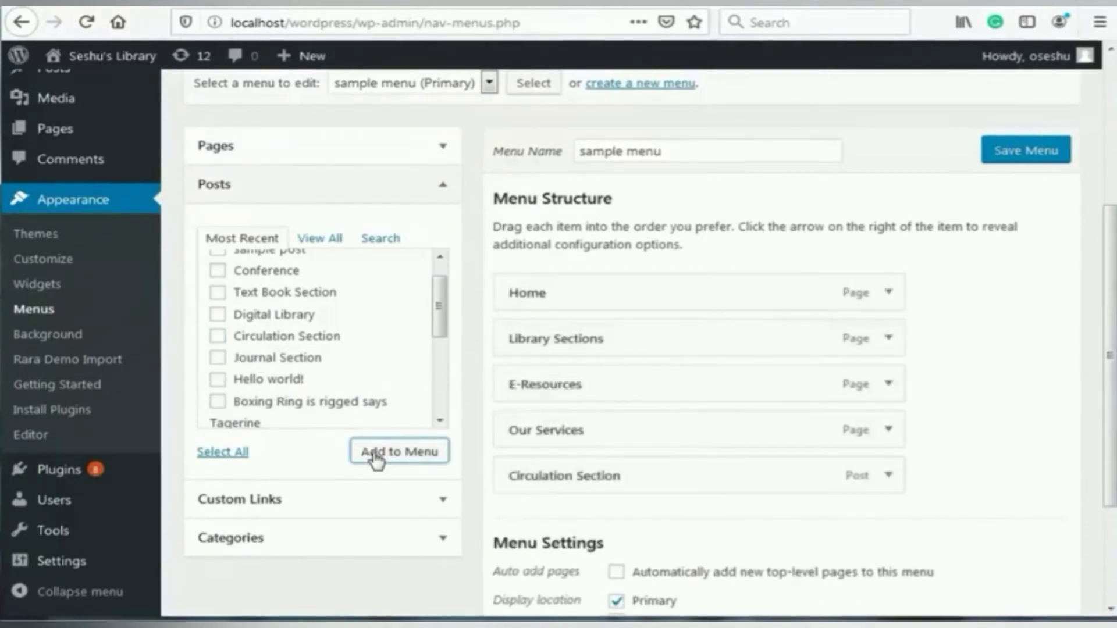
{"action": "left_click", "coordinate": [217, 360]}
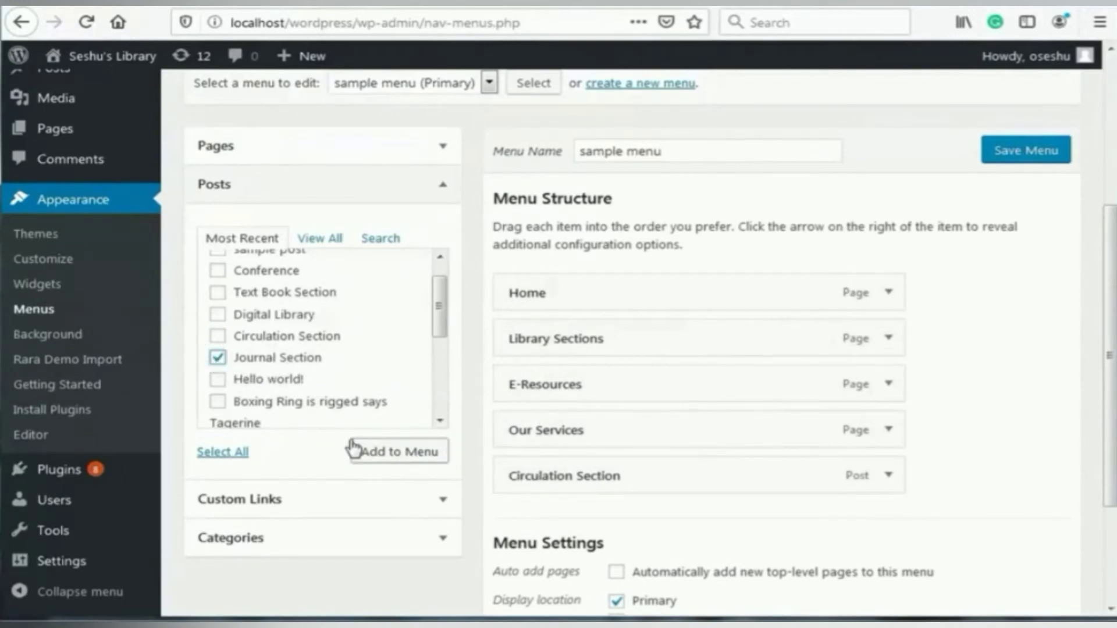
{"action": "left_click", "coordinate": [385, 453]}
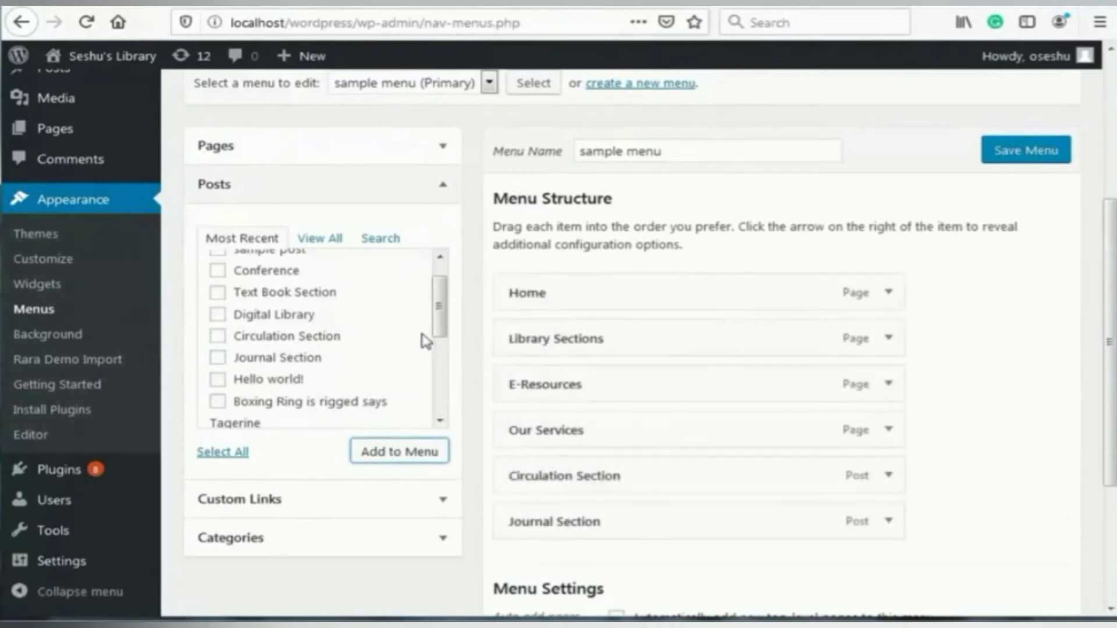
{"action": "mouse_move", "coordinate": [440, 320]}
{"action": "left_mouse_down"}
{"action": "mouse_move", "coordinate": [444, 351]}
{"action": "mouse_move", "coordinate": [445, 306]}
{"action": "left_mouse_up"}
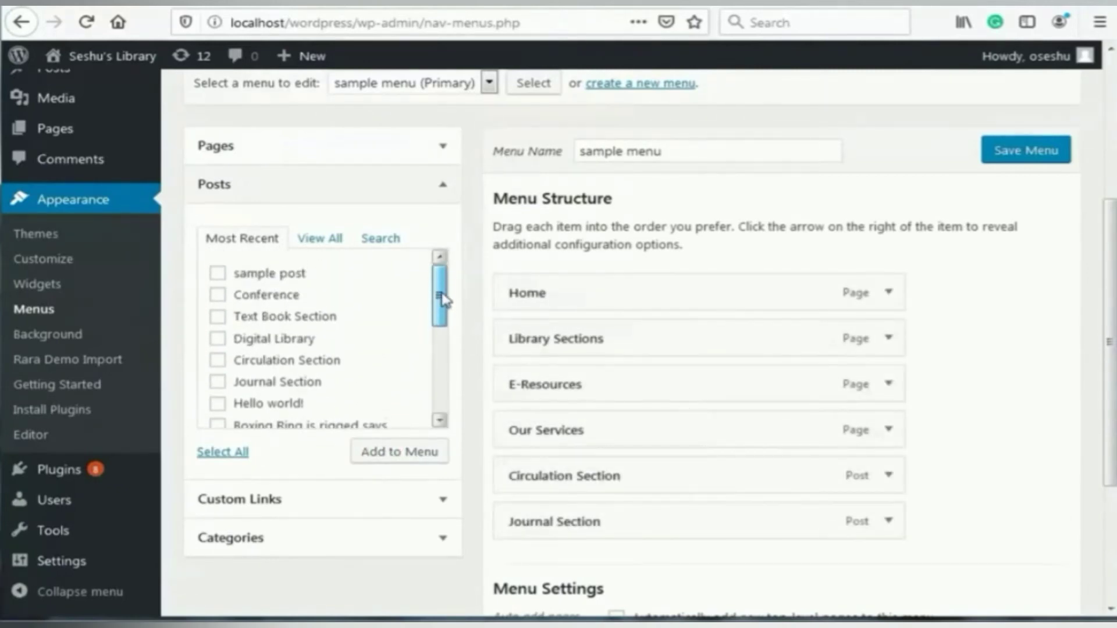
{"action": "left_click", "coordinate": [218, 318]}
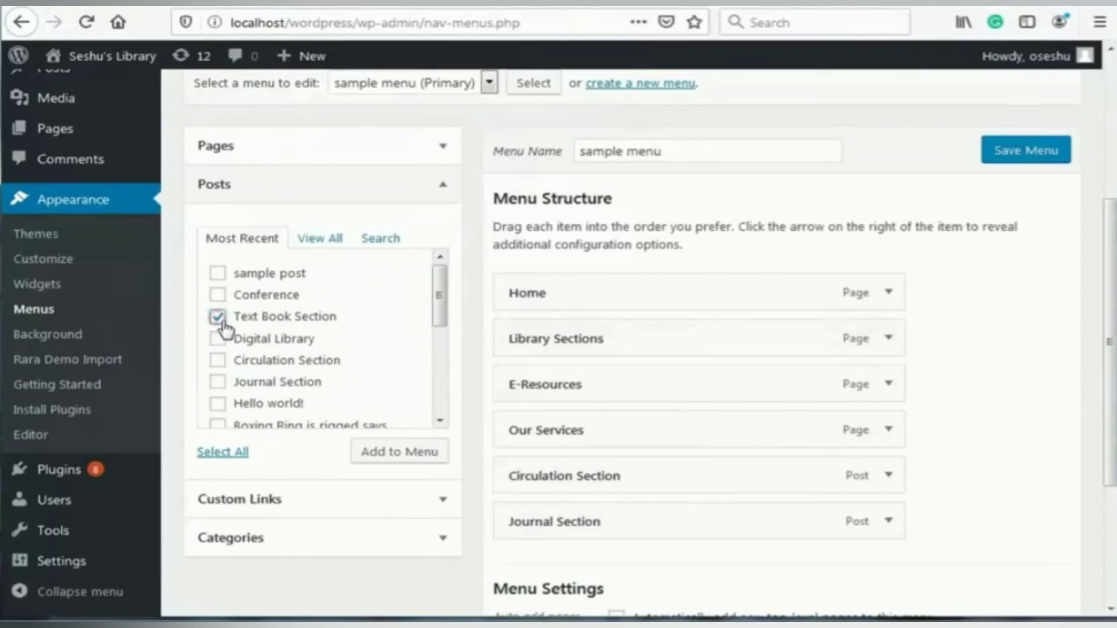
{"action": "left_click", "coordinate": [391, 457]}
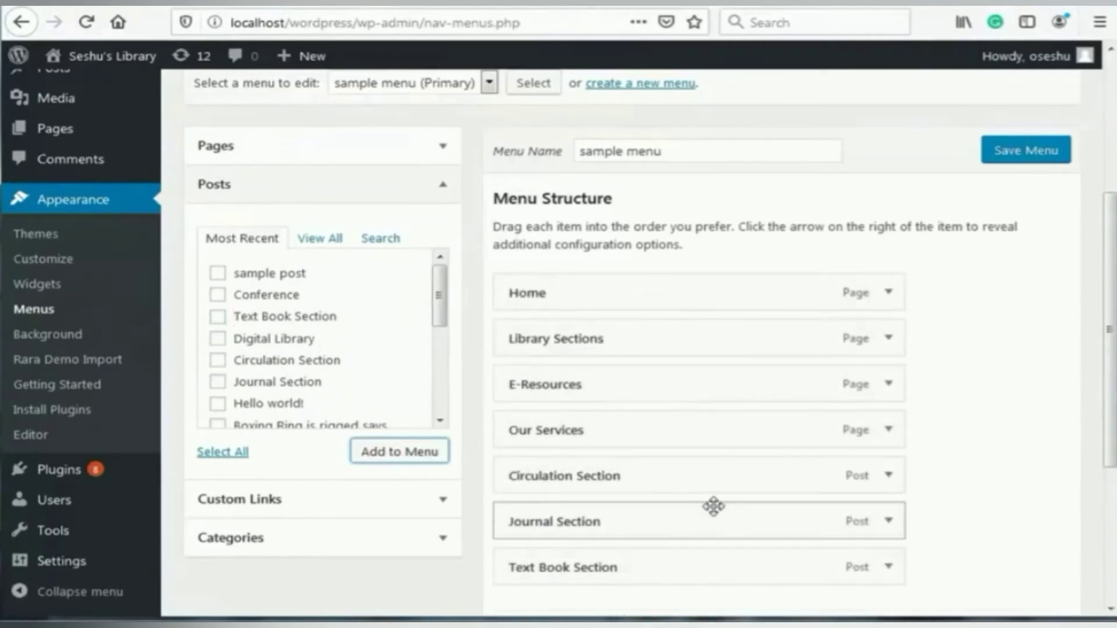
Nest Circulation Section and Journal Section, in that order, as sub items under Library Sections.
{"action": "left_click_drag", "start_coordinate": [596, 481], "coordinate": [634, 379]}
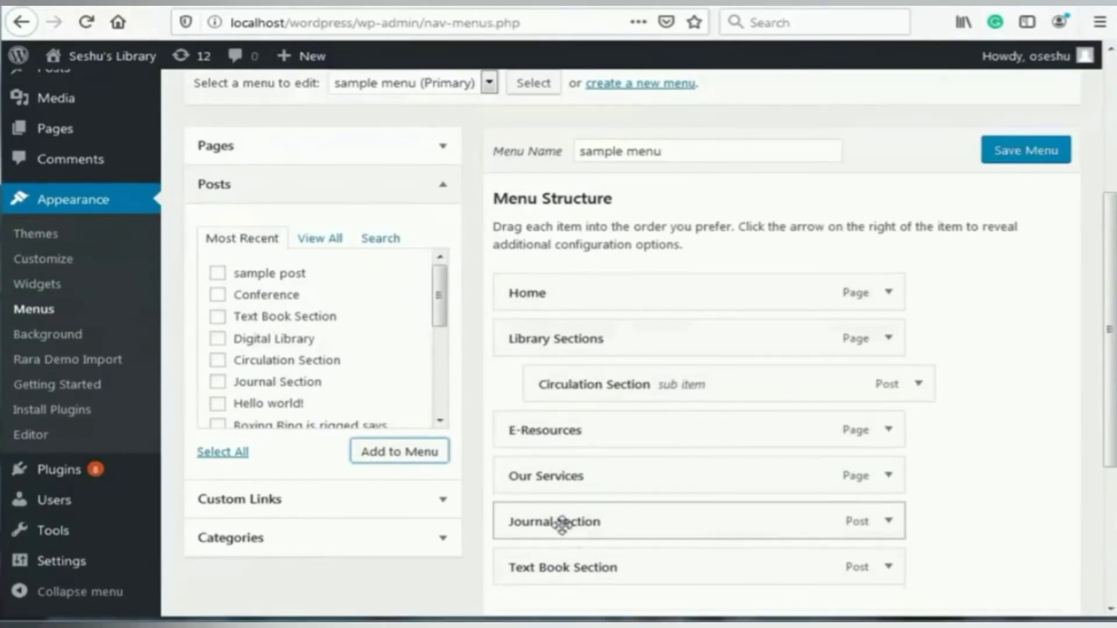
{"action": "left_click_drag", "start_coordinate": [562, 525], "coordinate": [596, 434]}
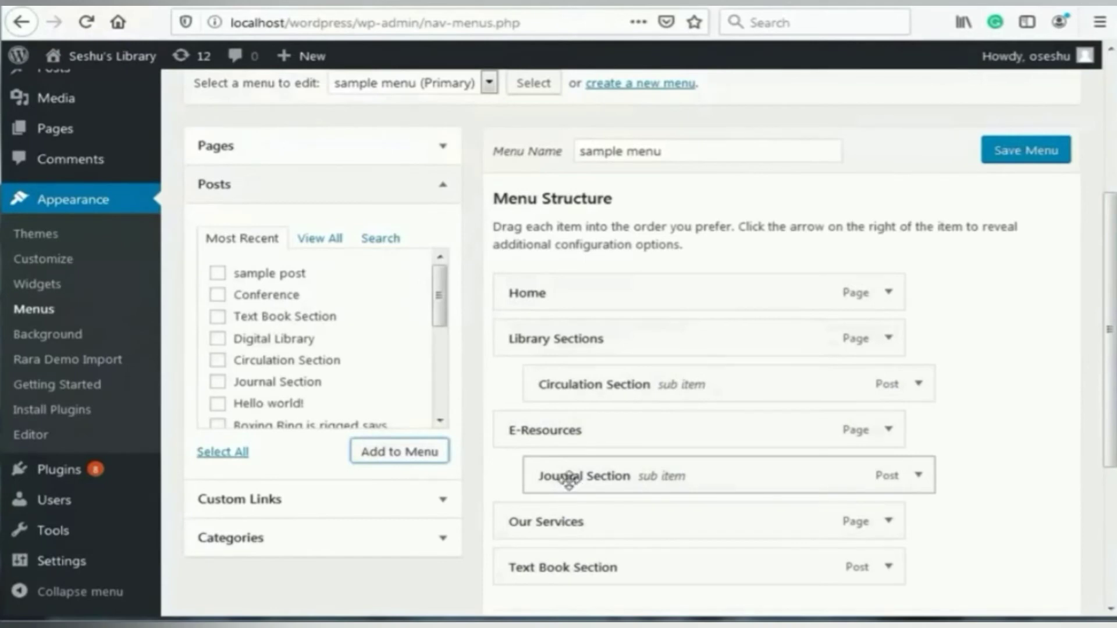
{"action": "left_click_drag", "start_coordinate": [569, 478], "coordinate": [614, 427]}
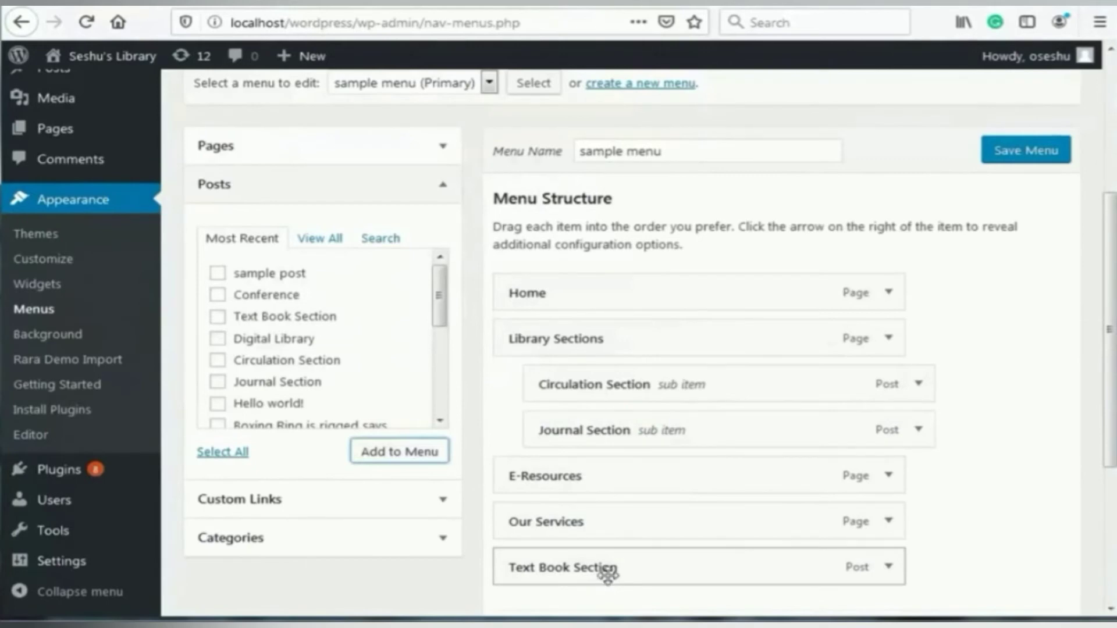
Make Text Book Section the last sub item of Library Sections, with E-Resources as a top-level item after it.
{"action": "left_click_drag", "start_coordinate": [608, 573], "coordinate": [658, 466]}
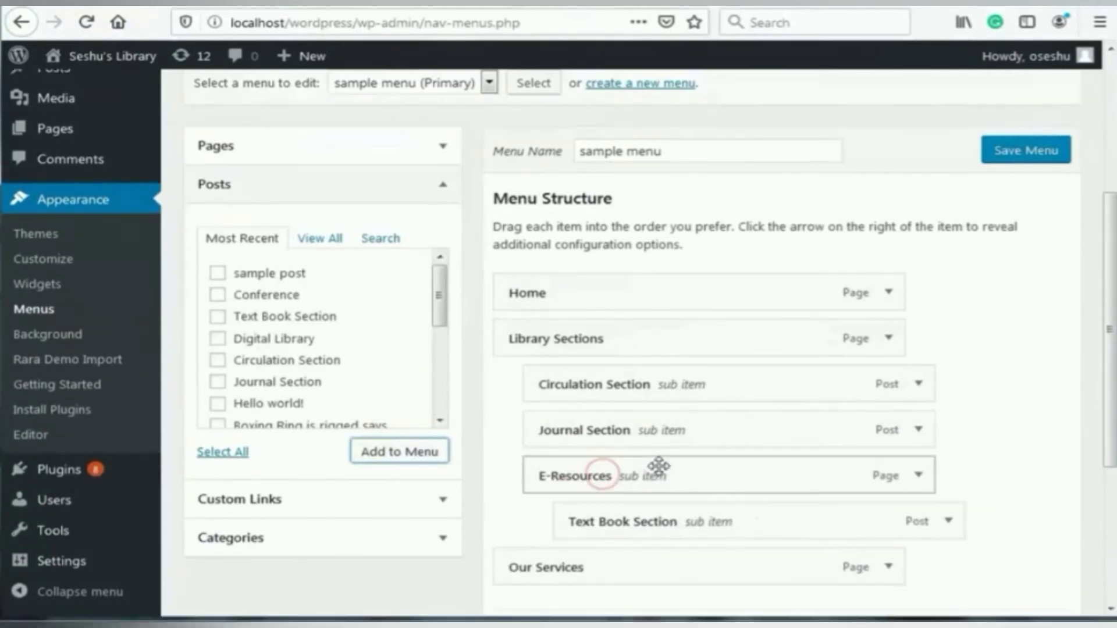
{"action": "scroll", "coordinate": [653, 474], "scroll_direction": "down", "scroll_amount": 3}
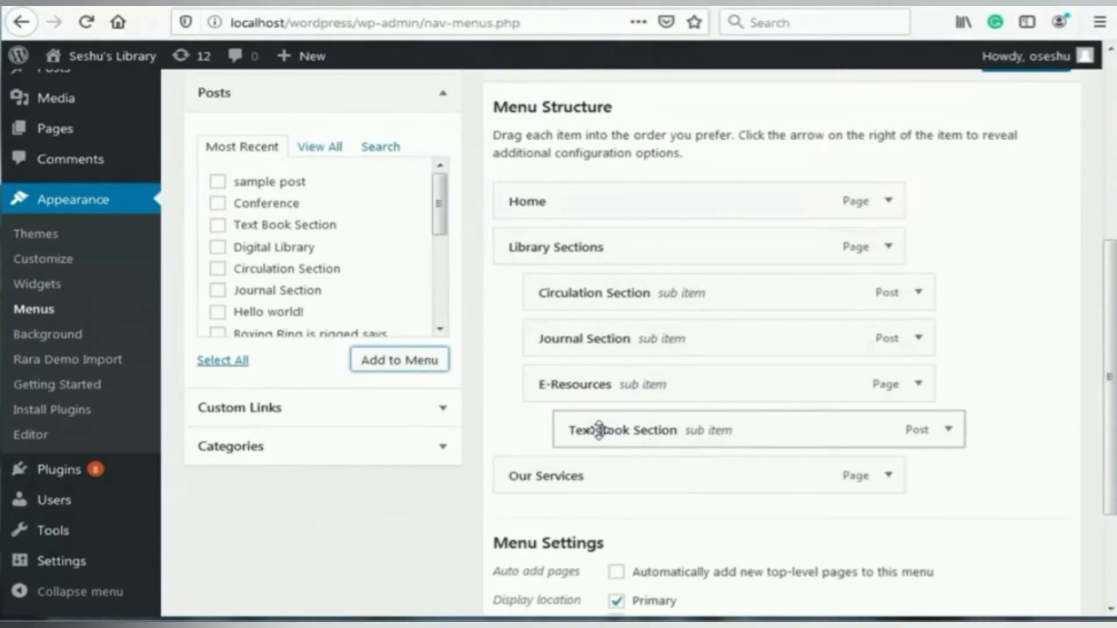
{"action": "left_click_drag", "start_coordinate": [599, 431], "coordinate": [569, 381]}
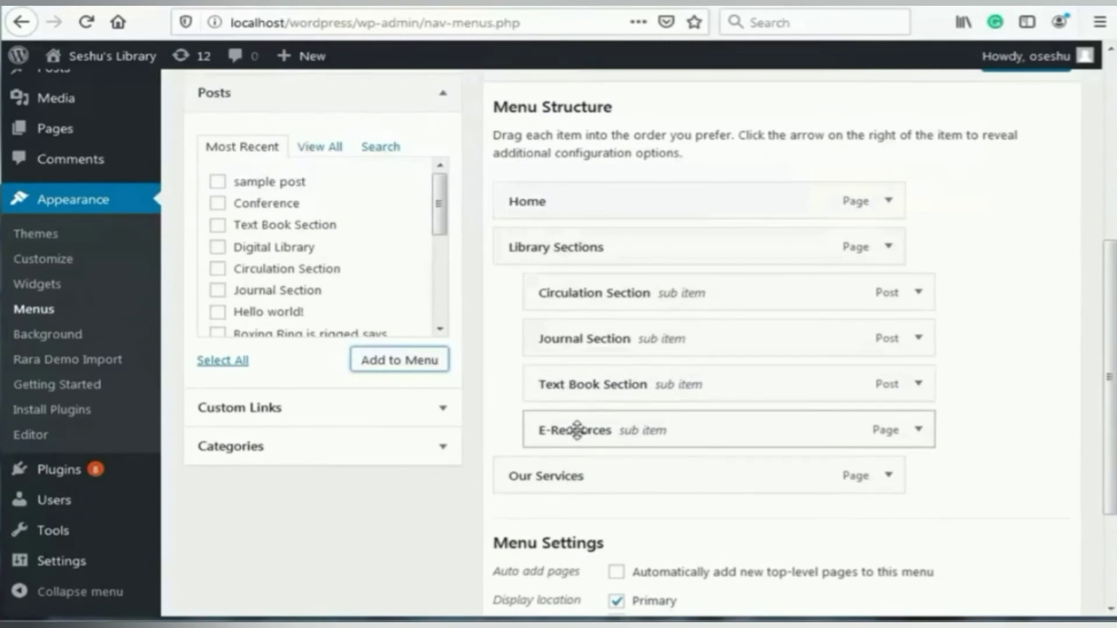
{"action": "left_click_drag", "start_coordinate": [577, 430], "coordinate": [517, 439]}
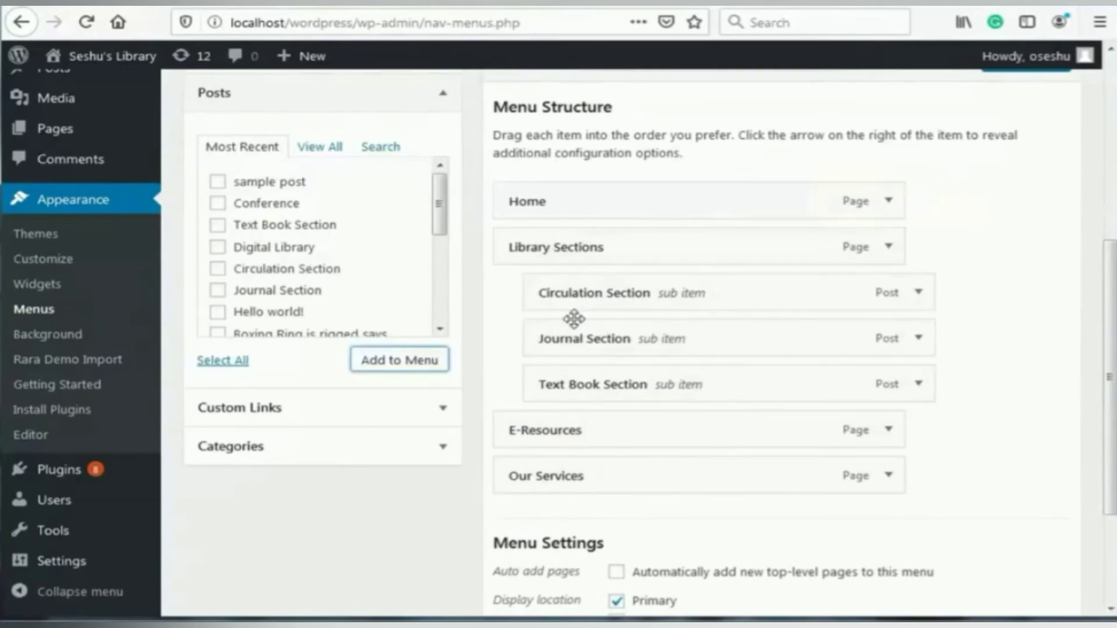
{"action": "left_click", "coordinate": [401, 413]}
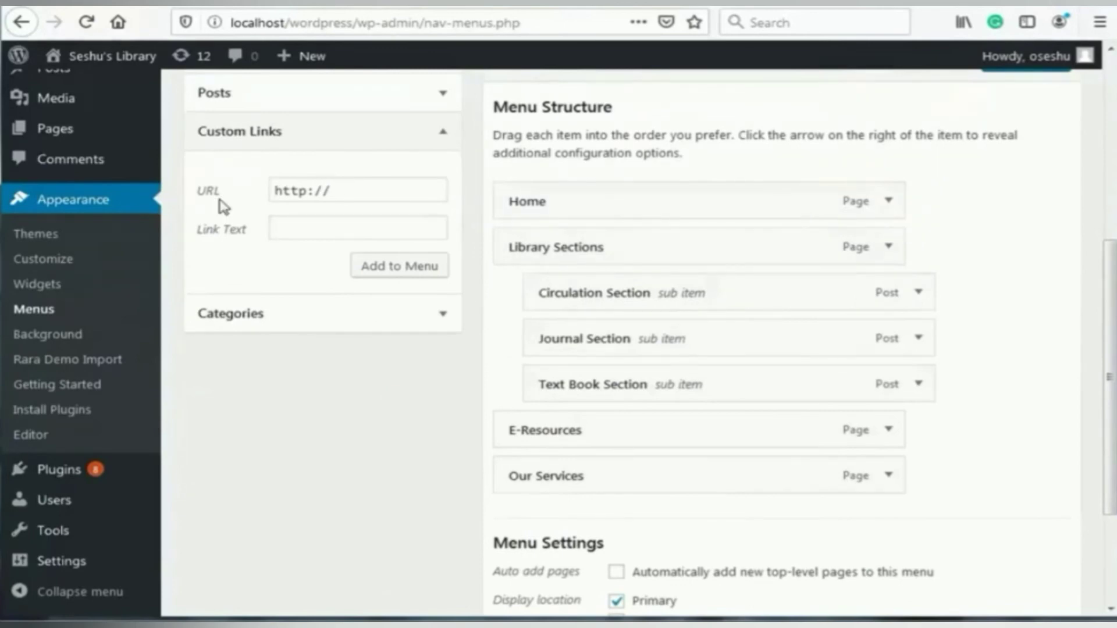
{"action": "left_click", "coordinate": [351, 185]}
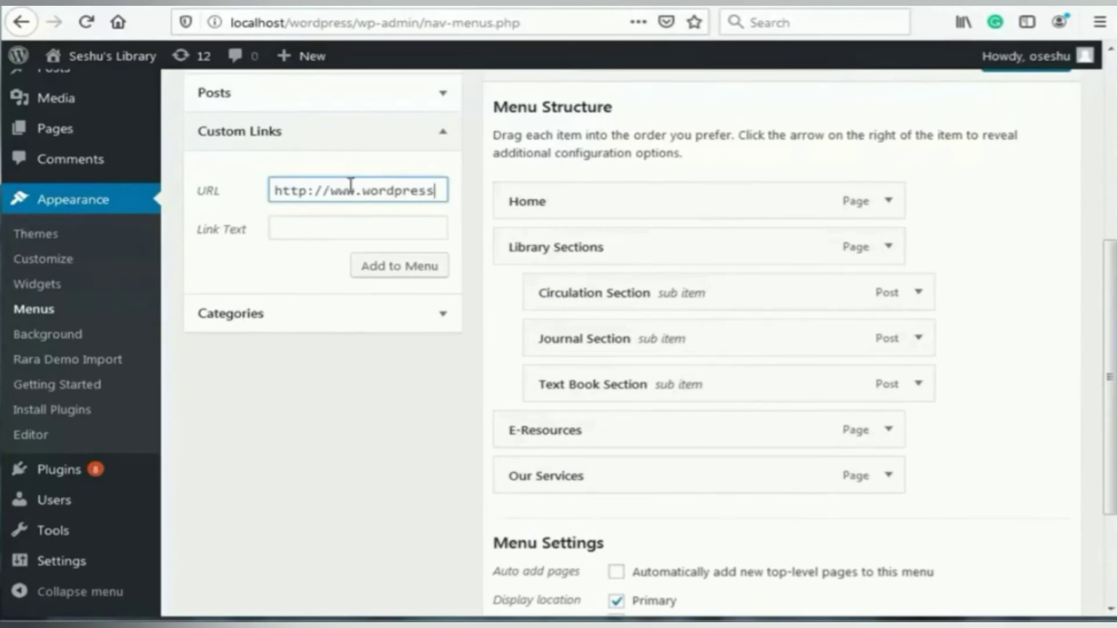
{"action": "type", "text": ".com"}
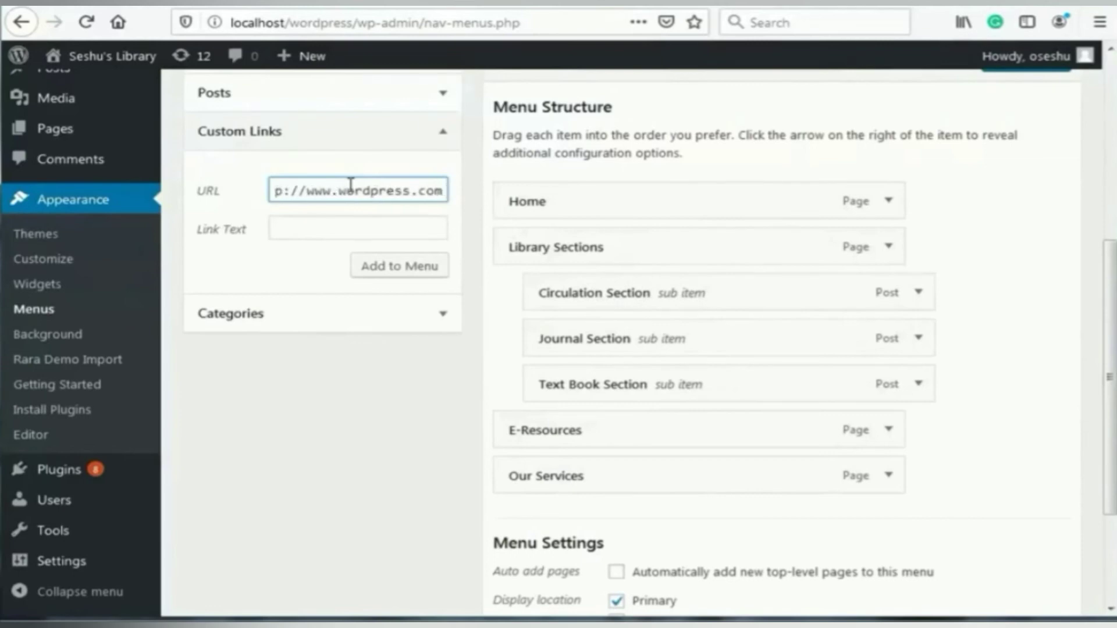
{"action": "left_click", "coordinate": [327, 231]}
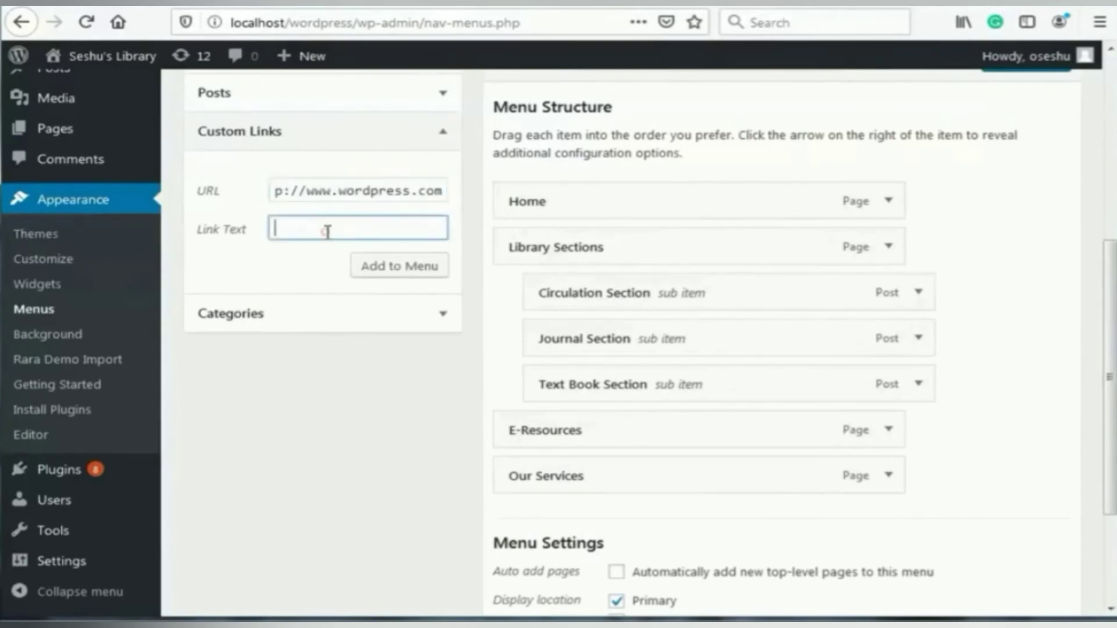
{"action": "type", "text": "WordPress"}
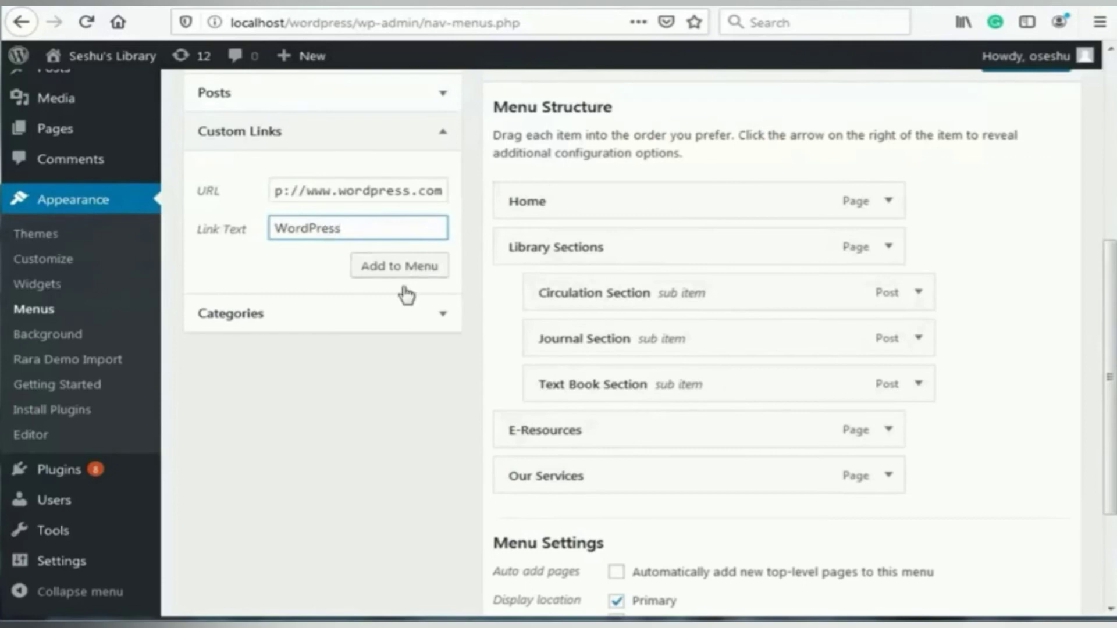
{"action": "left_click", "coordinate": [394, 269]}
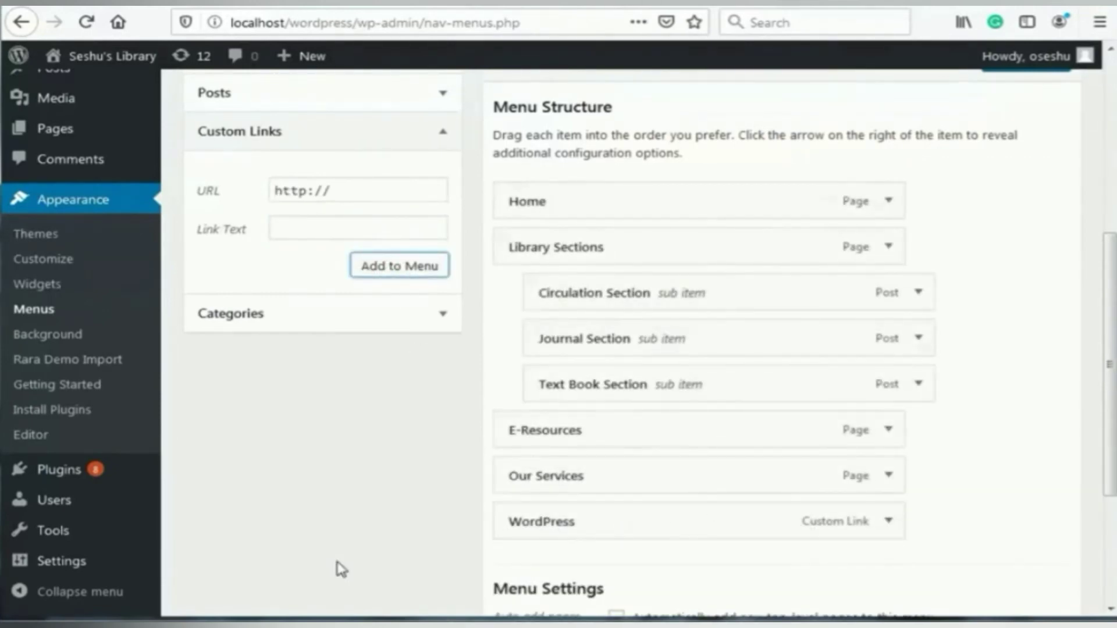
Show the categories available as menu items and save the sample menu.
{"action": "left_click", "coordinate": [394, 314]}
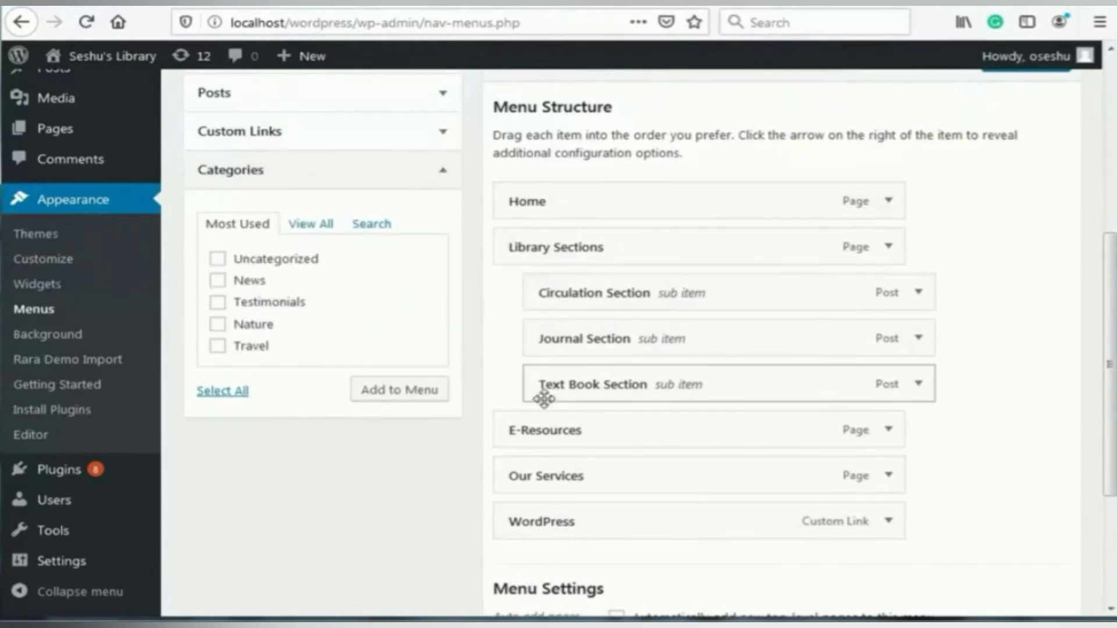
{"action": "scroll", "coordinate": [541, 386], "scroll_direction": "down", "scroll_amount": 3}
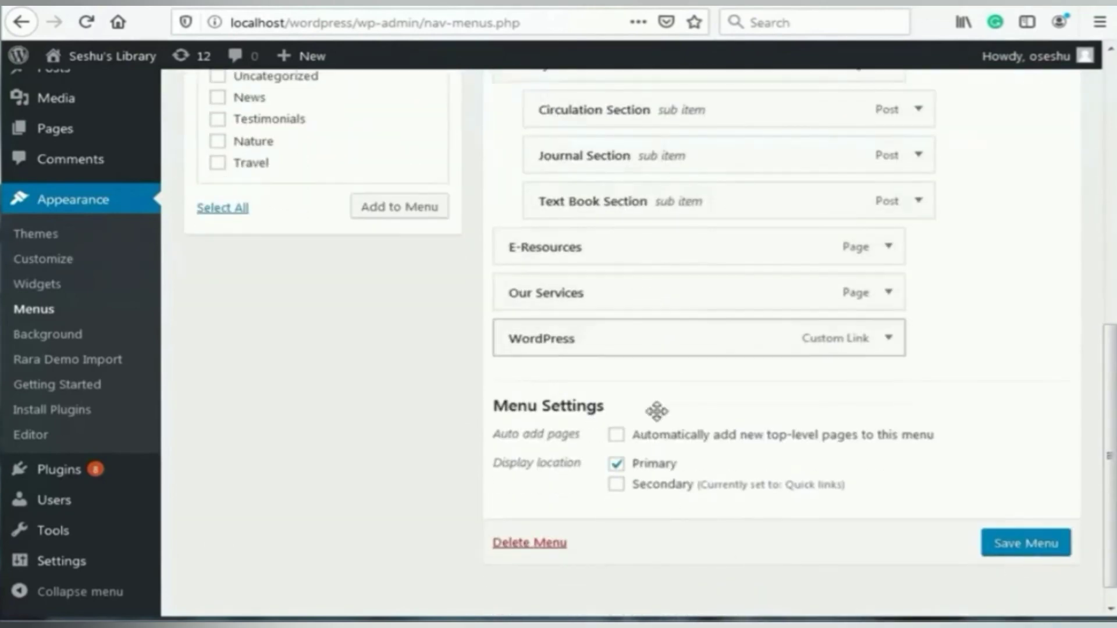
{"action": "left_click", "coordinate": [1022, 546]}
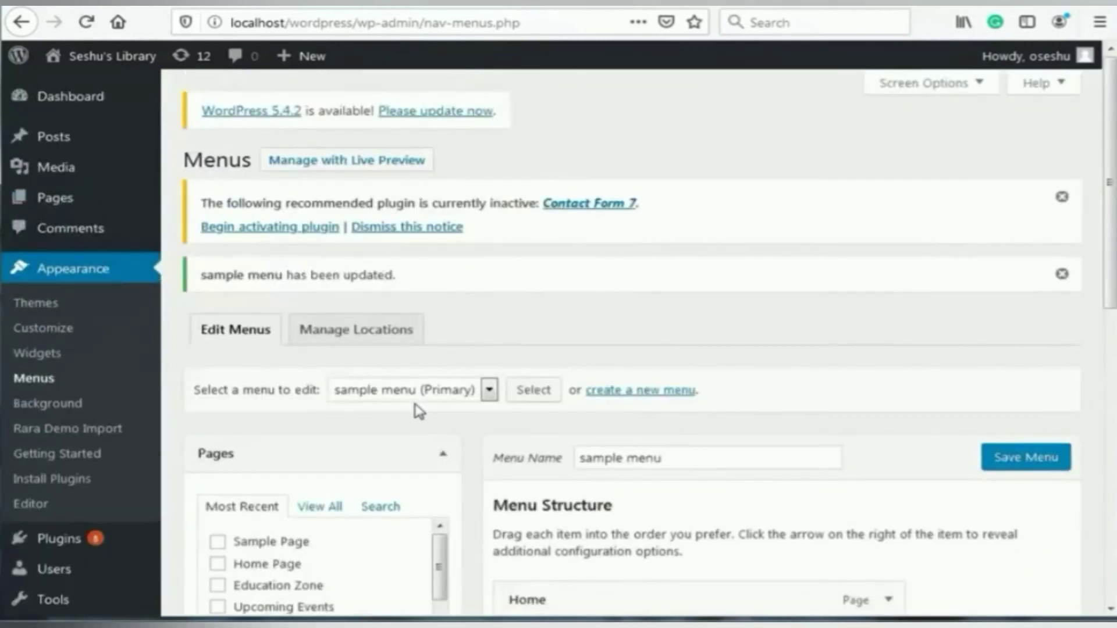
{"action": "scroll", "coordinate": [419, 411], "scroll_direction": "down", "scroll_amount": 5}
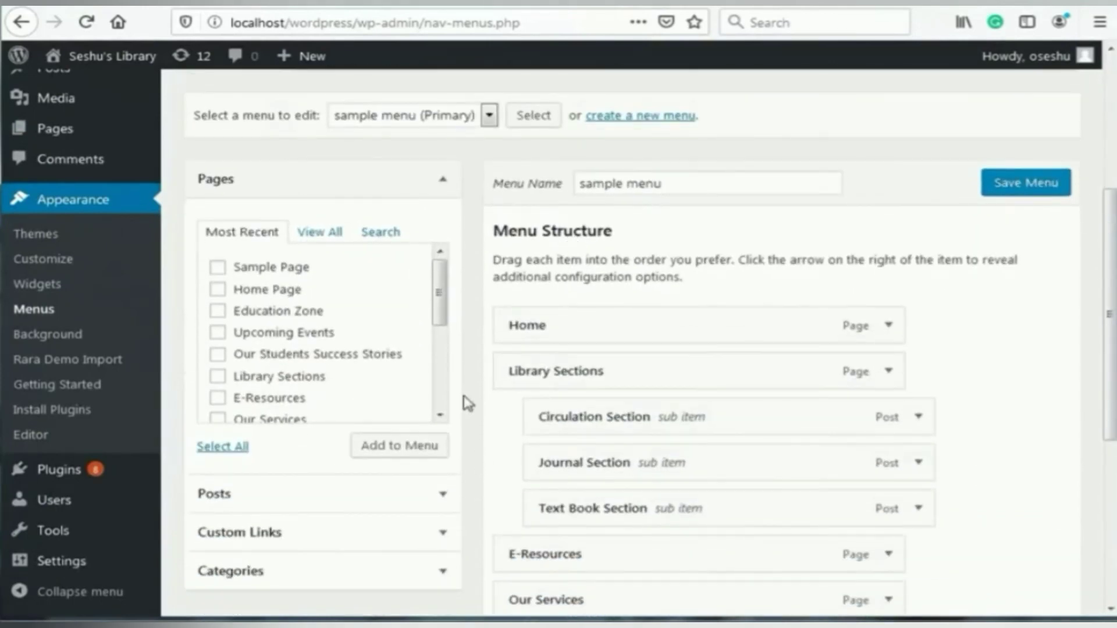
{"action": "scroll", "coordinate": [396, 371], "scroll_direction": "up", "scroll_amount": 5}
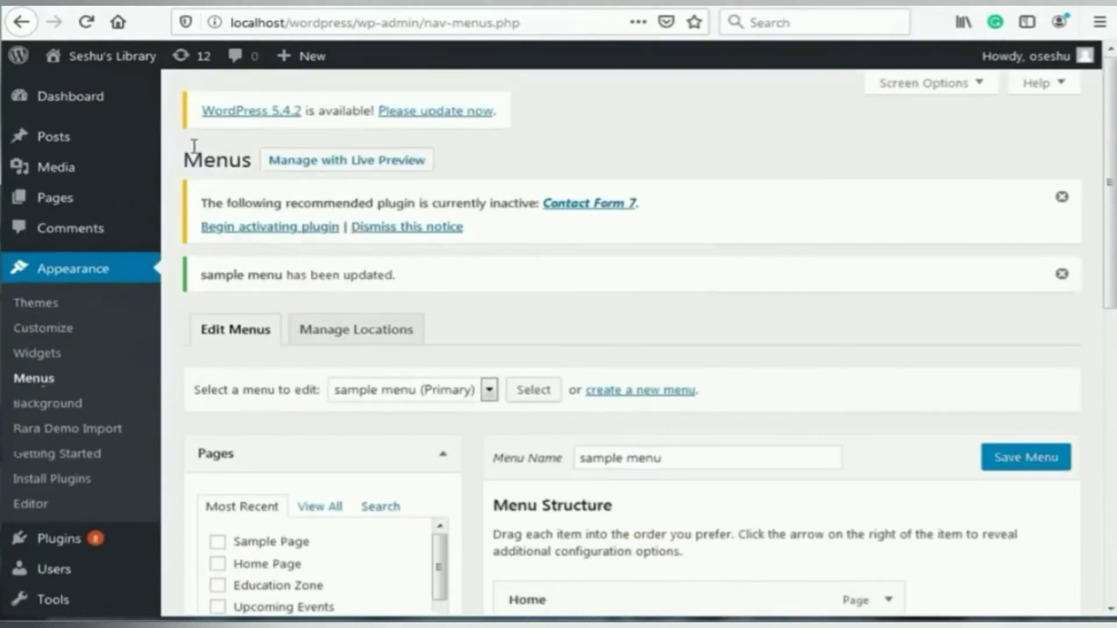
Visit the site in full screen and examine the items of its primary navigation menu.
{"action": "mouse_move", "coordinate": [89, 59]}
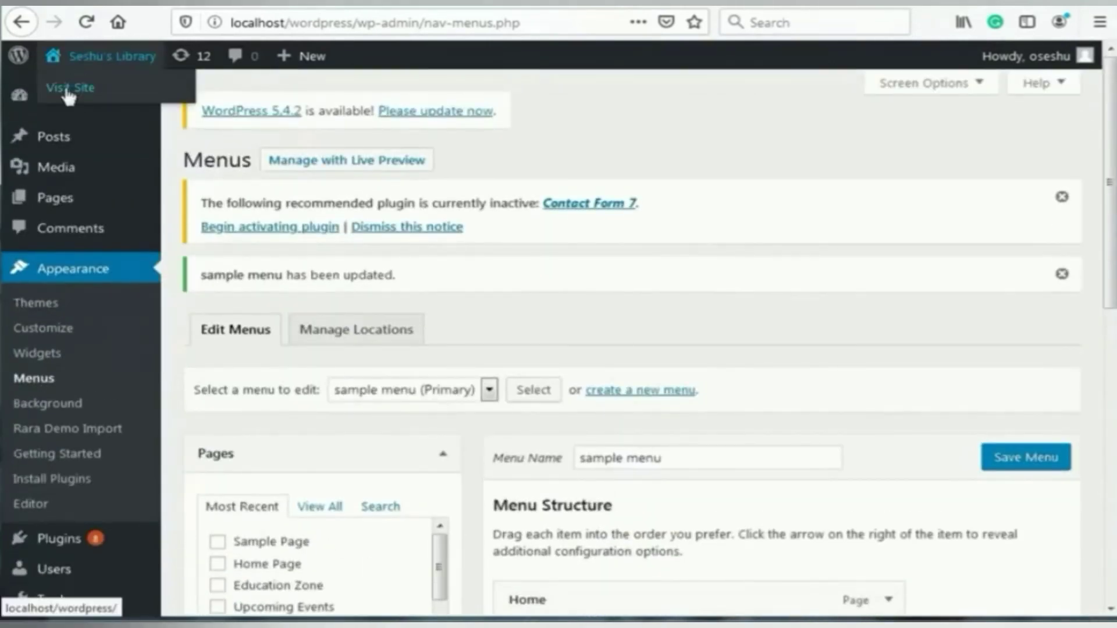
{"action": "left_click", "coordinate": [67, 88]}
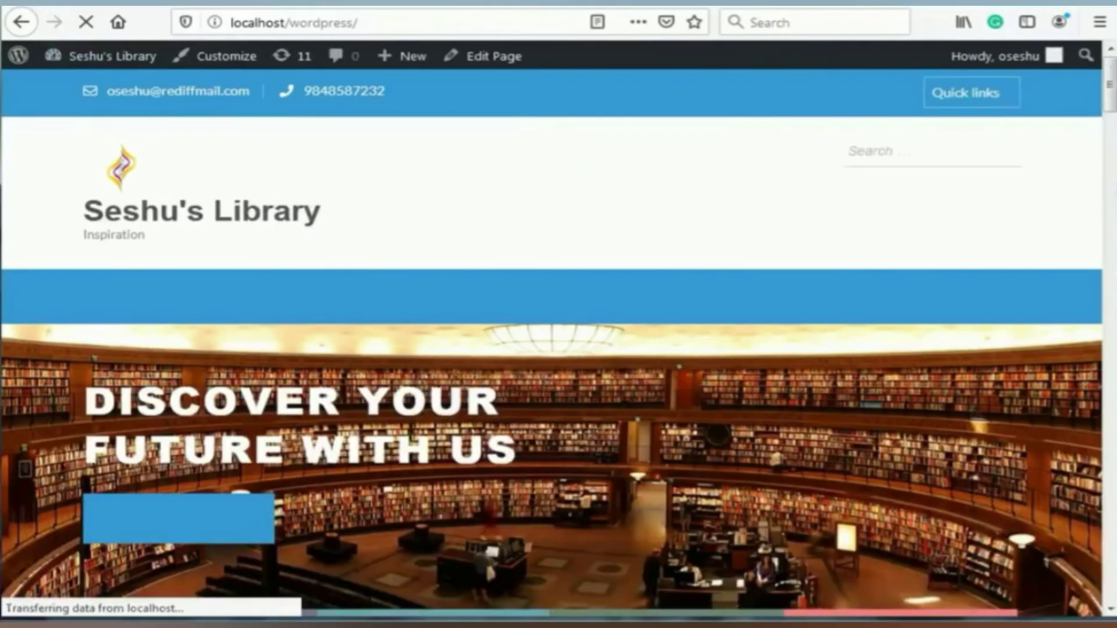
{"action": "key", "text": "F11"}
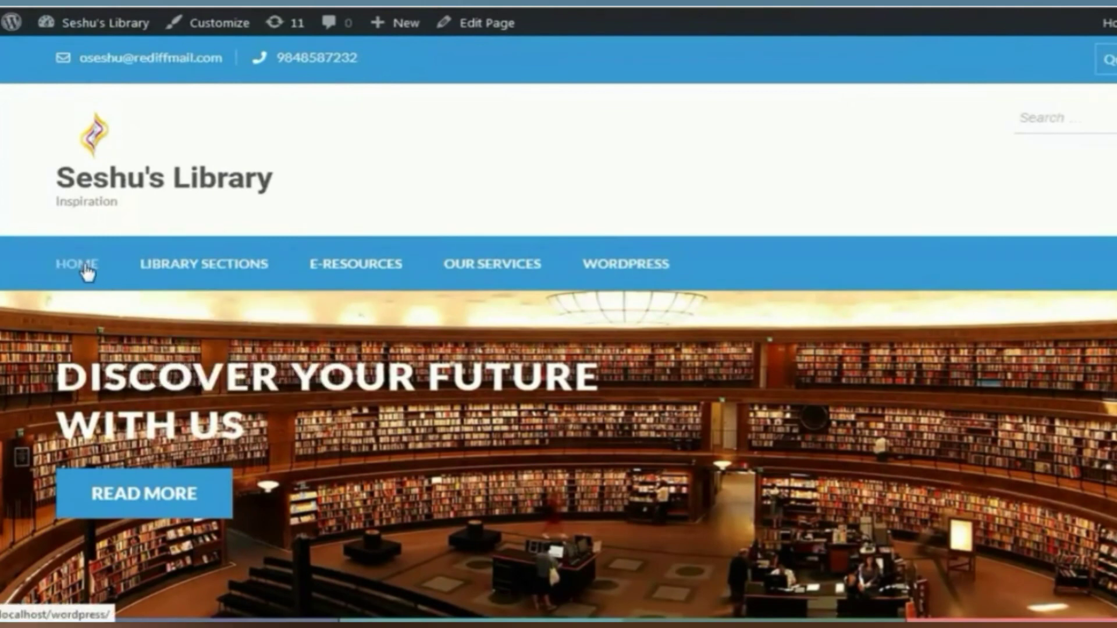
{"action": "mouse_move", "coordinate": [242, 275]}
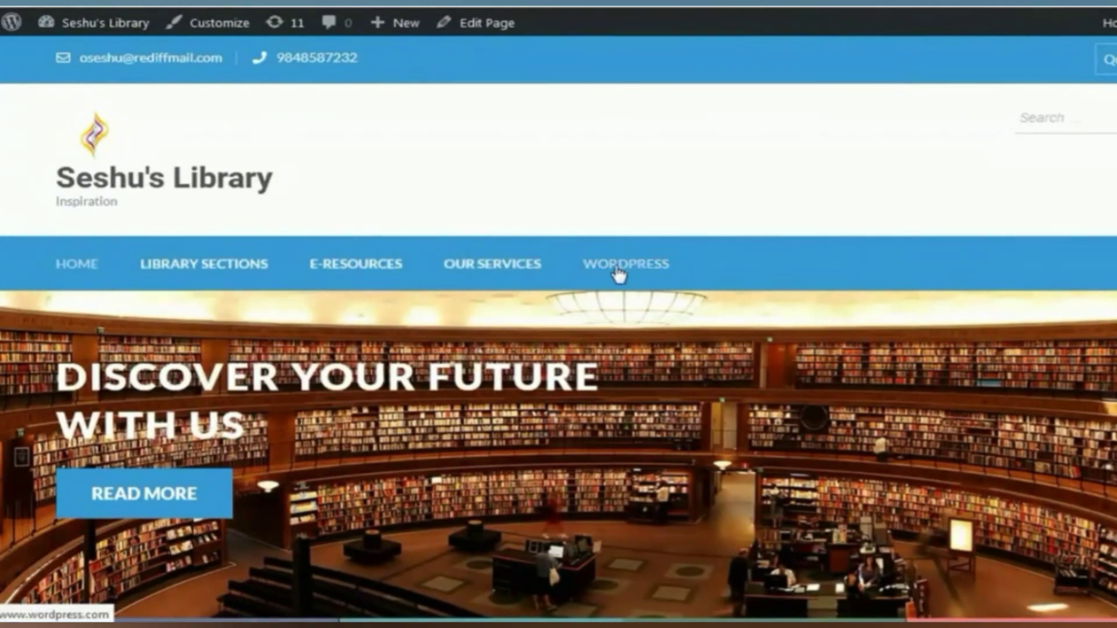
{"action": "mouse_move", "coordinate": [175, 282]}
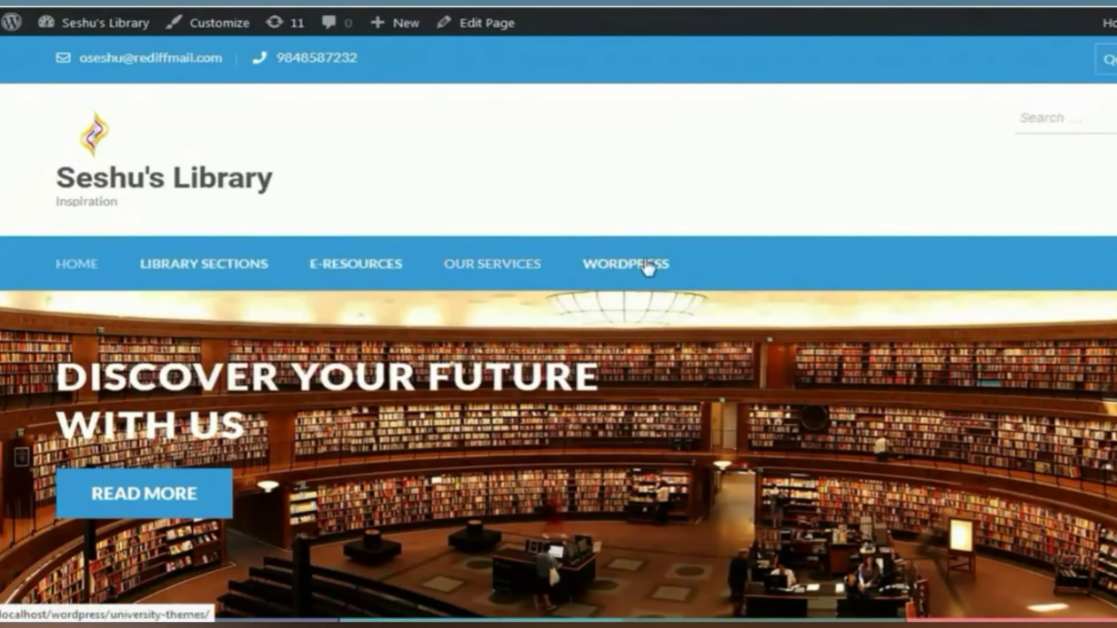
{"action": "mouse_move", "coordinate": [1110, 60]}
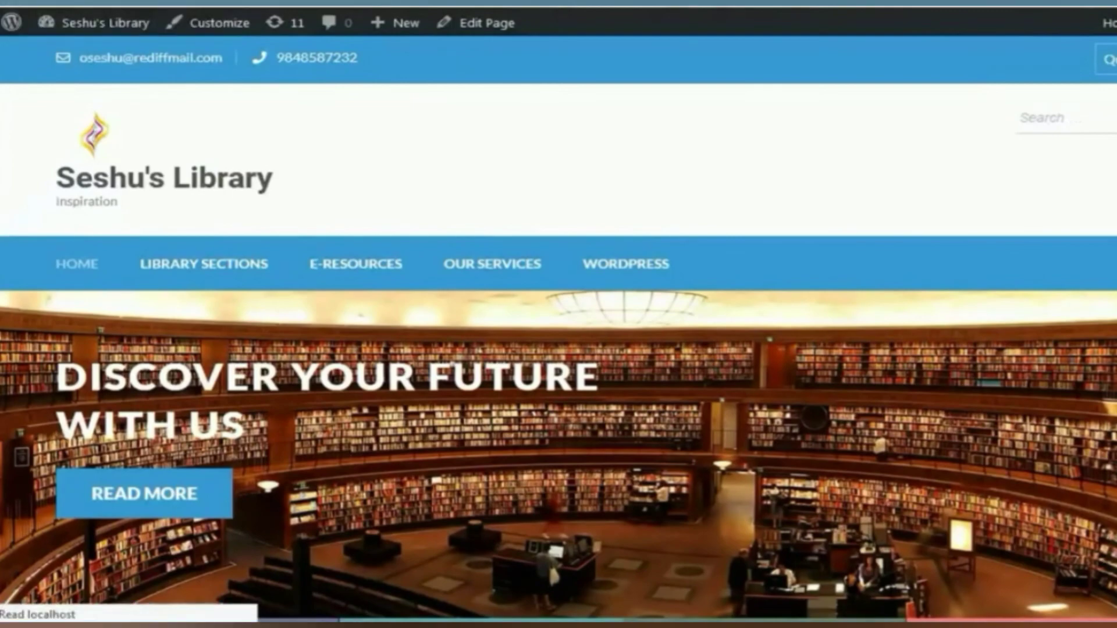
{"action": "scroll", "coordinate": [645, 345], "scroll_direction": "down", "scroll_amount": 3}
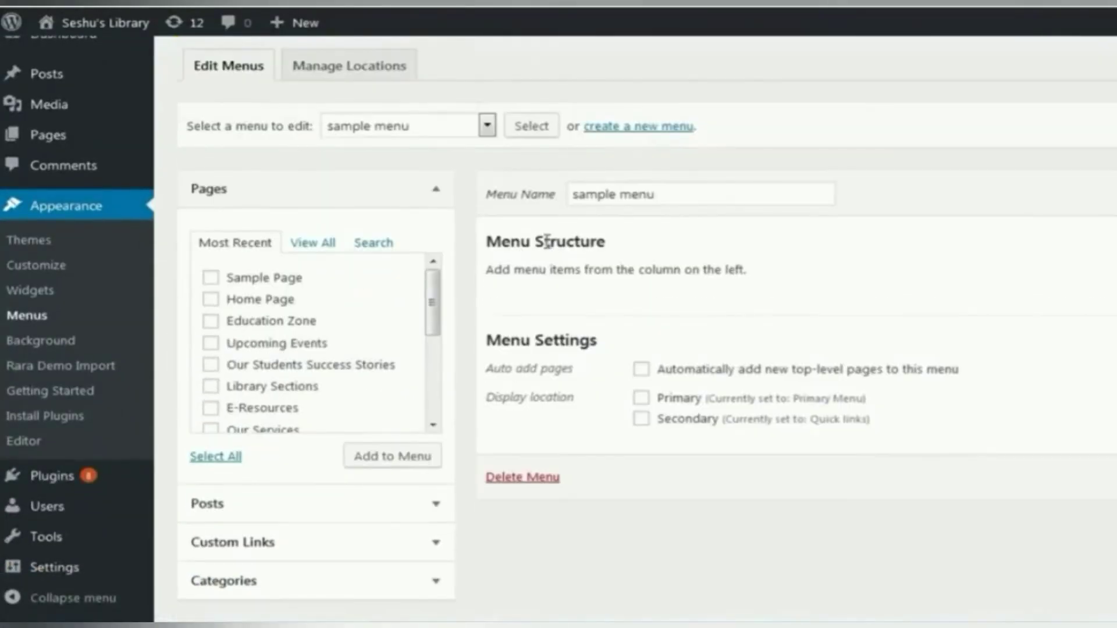
{"action": "scroll", "coordinate": [547, 241], "scroll_direction": "down", "scroll_amount": 1}
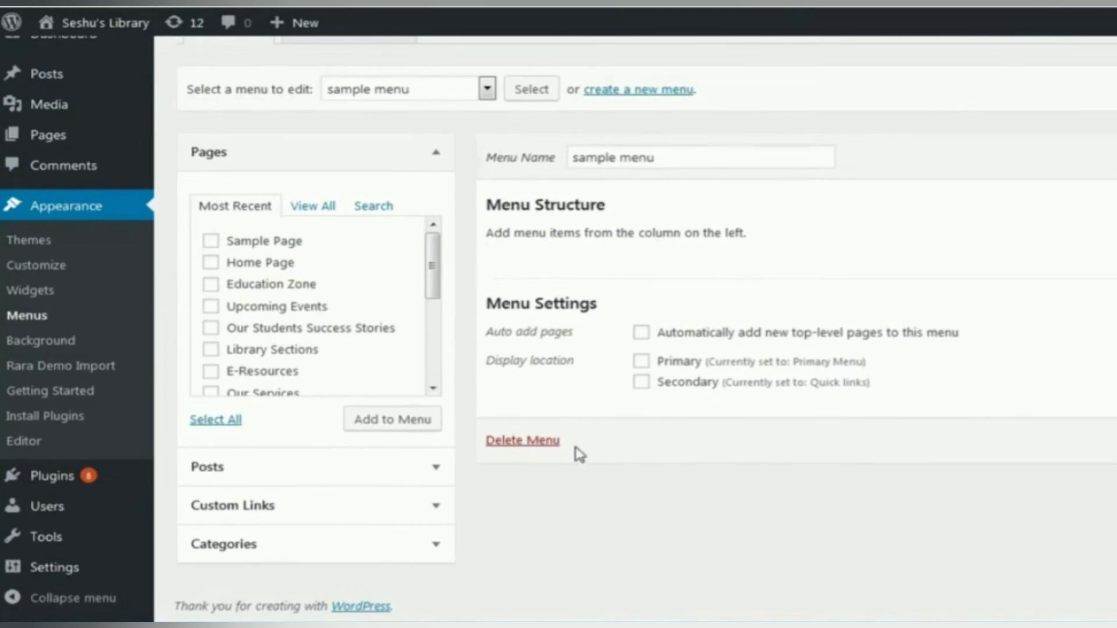
{"action": "scroll", "coordinate": [578, 454], "scroll_direction": "up", "scroll_amount": 3}
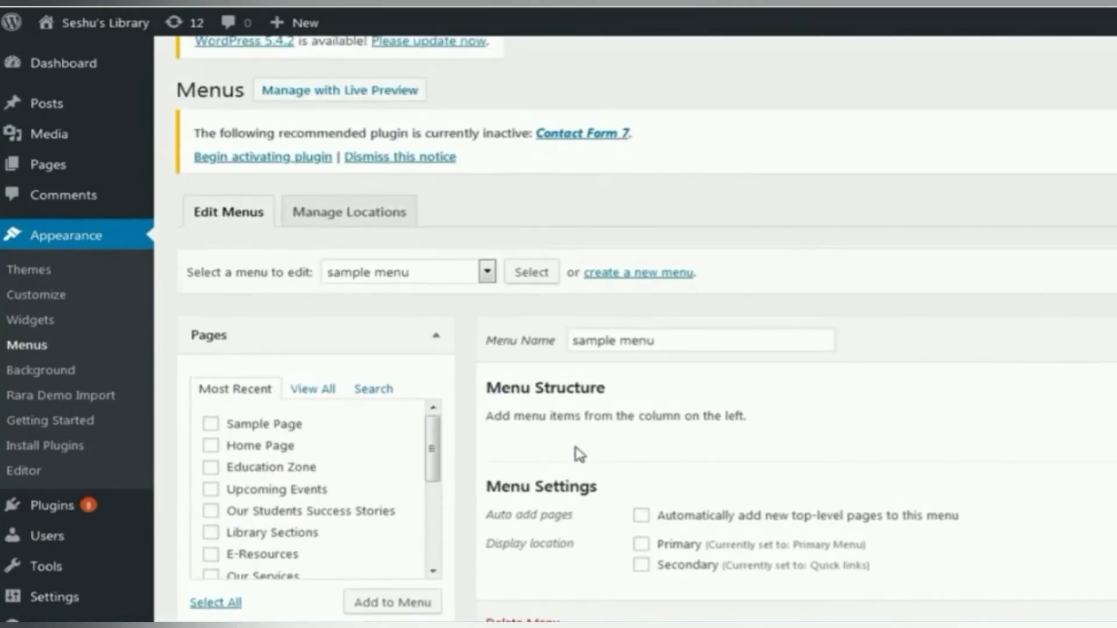
{"action": "scroll", "coordinate": [579, 453], "scroll_direction": "down", "scroll_amount": 3}
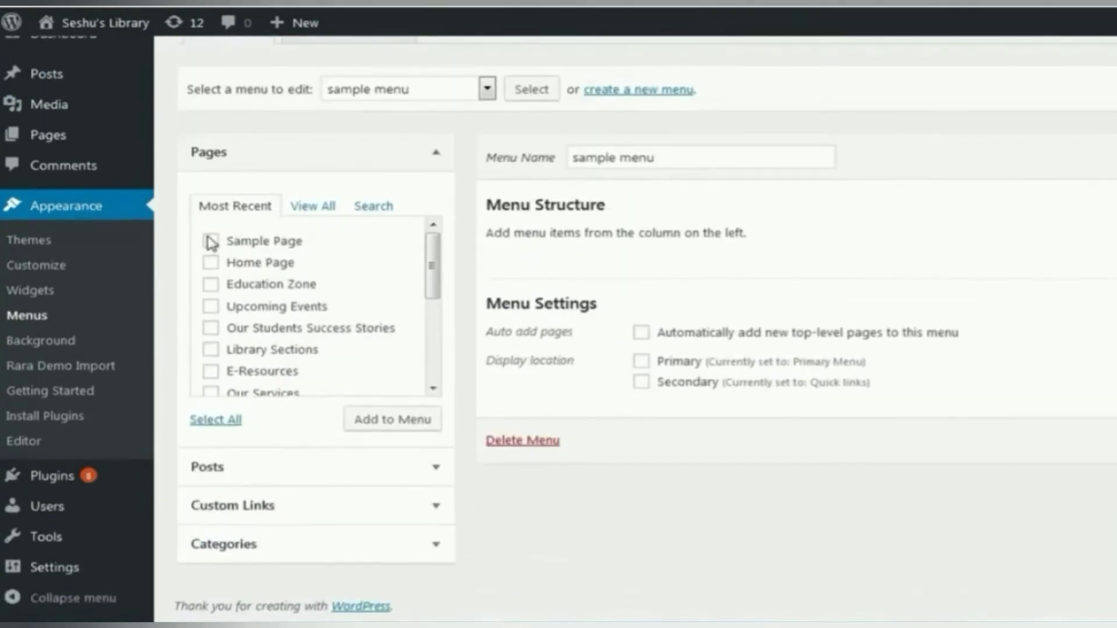
{"action": "left_click", "coordinate": [403, 156]}
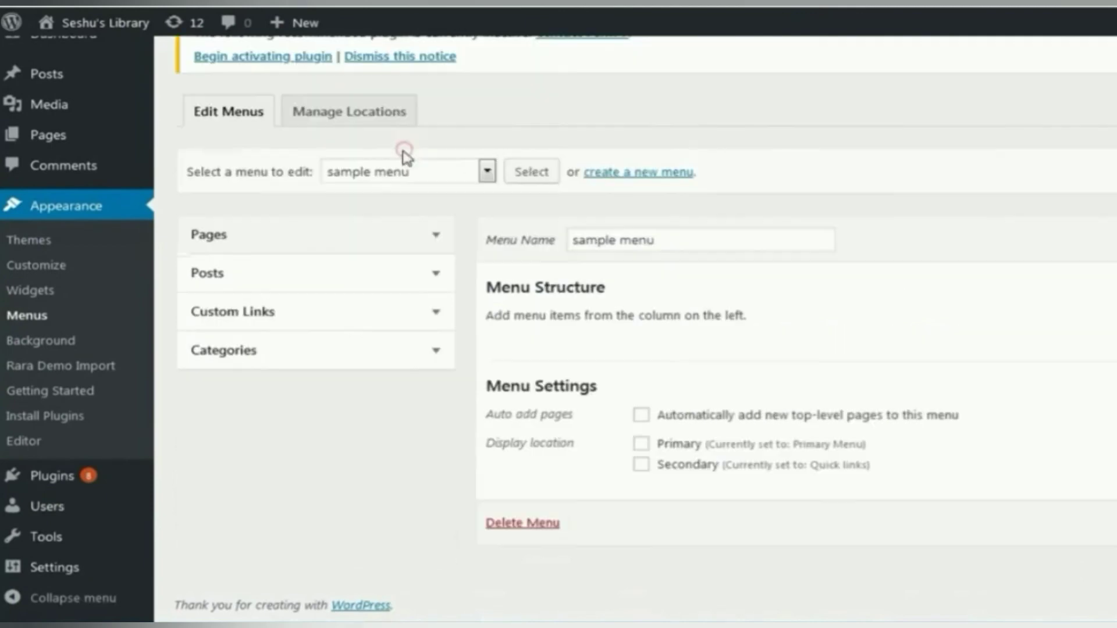